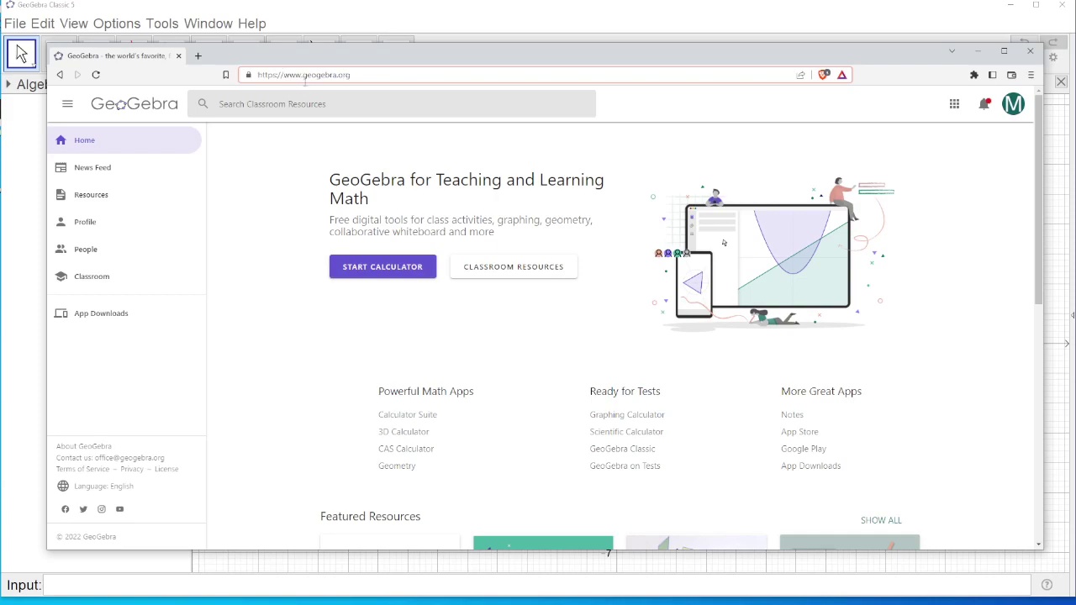
Open the App Downloads page on geogebra.org, locate the GeoGebra Classic 5 entry, and switch back to the GeoGebra Classic 5 application
left_click_drag(274, 75, 351, 74)
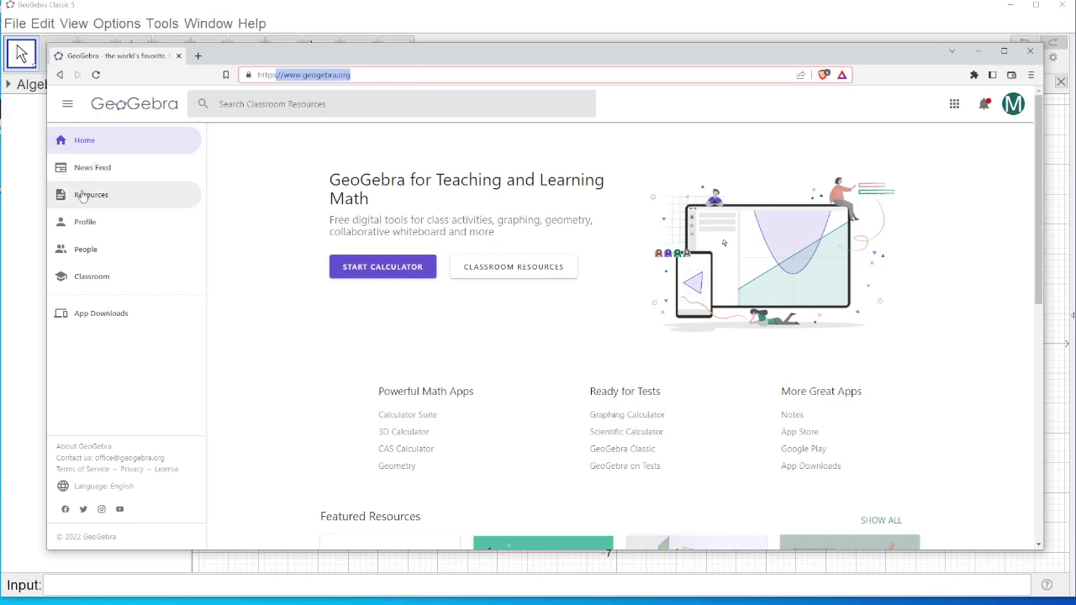
left_click(98, 313)
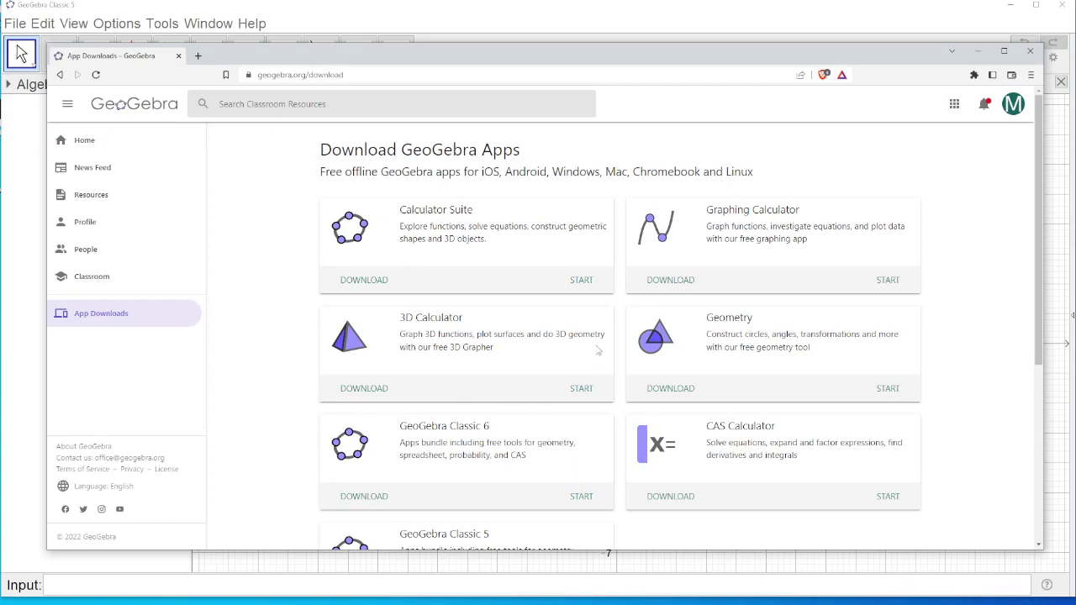
scroll(532, 355, "down", 2)
left_click_drag(400, 363, 572, 402)
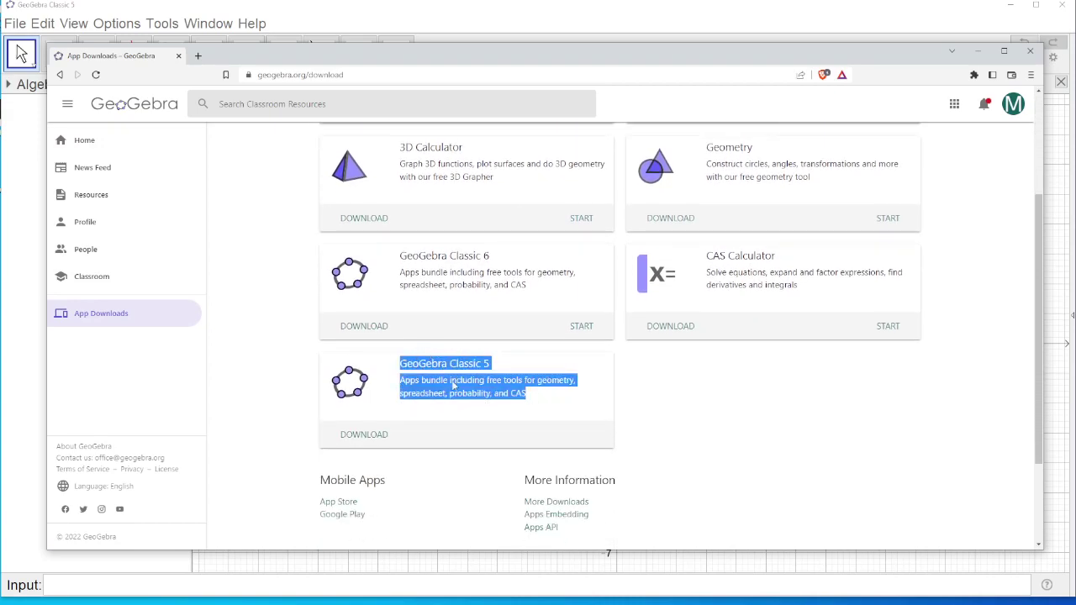
left_click(473, 268)
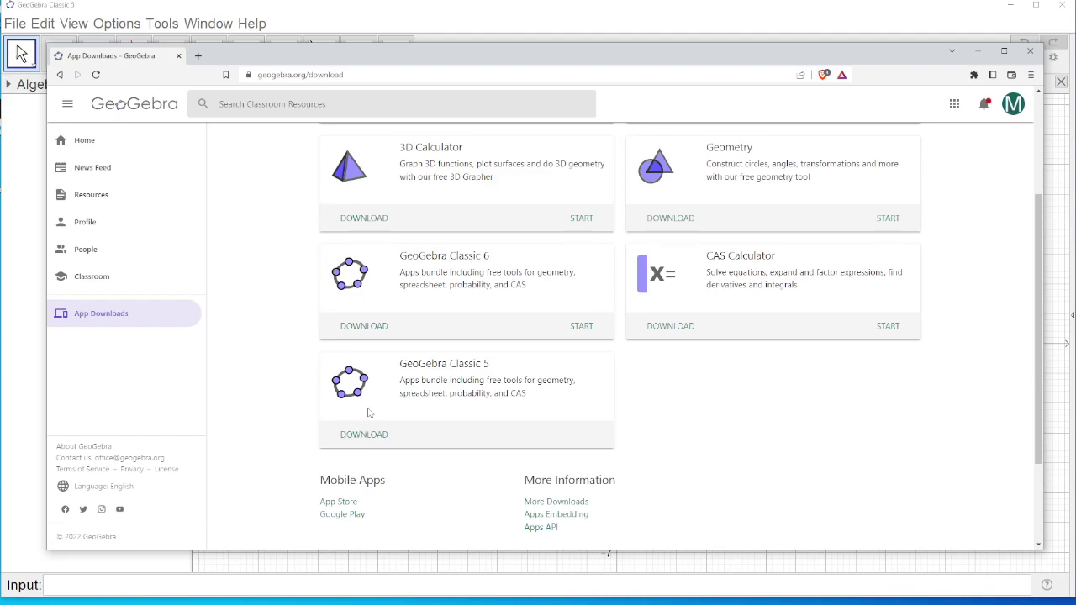
left_click(278, 559)
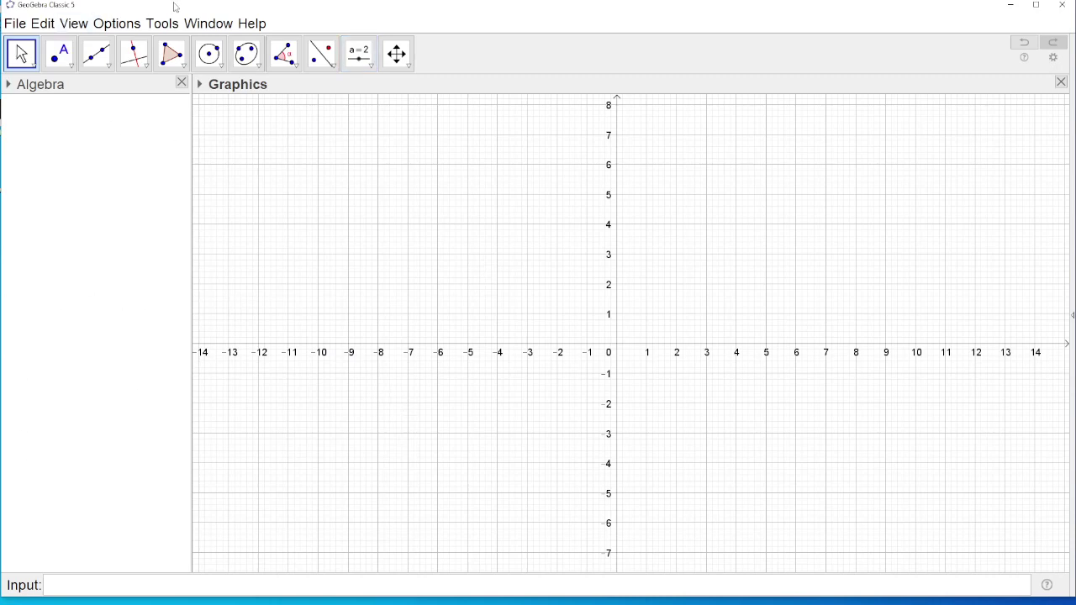
left_click(359, 53)
left_click(371, 67)
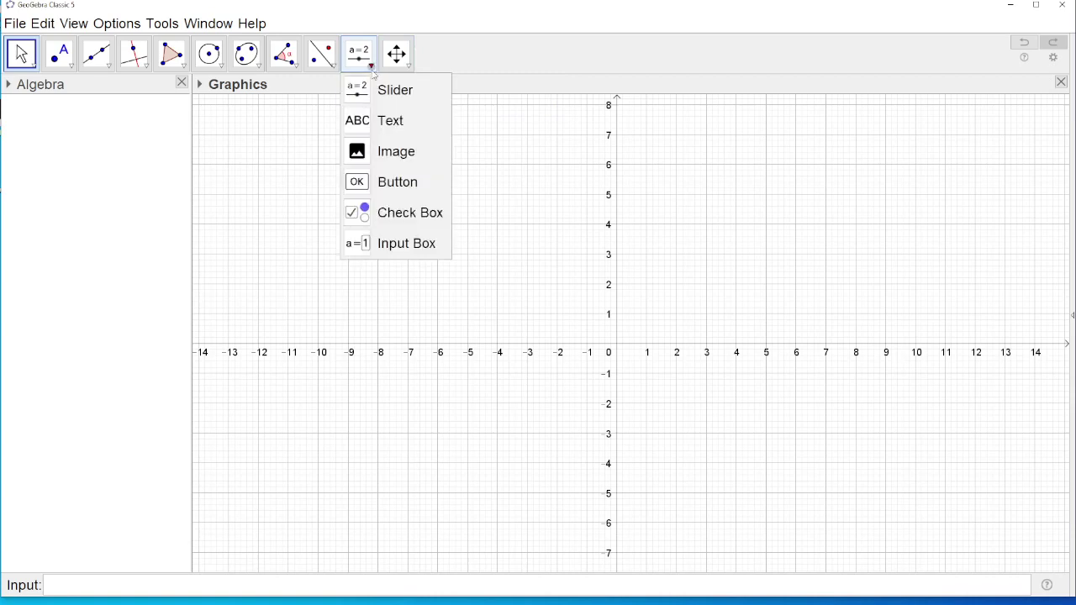
left_click(359, 64)
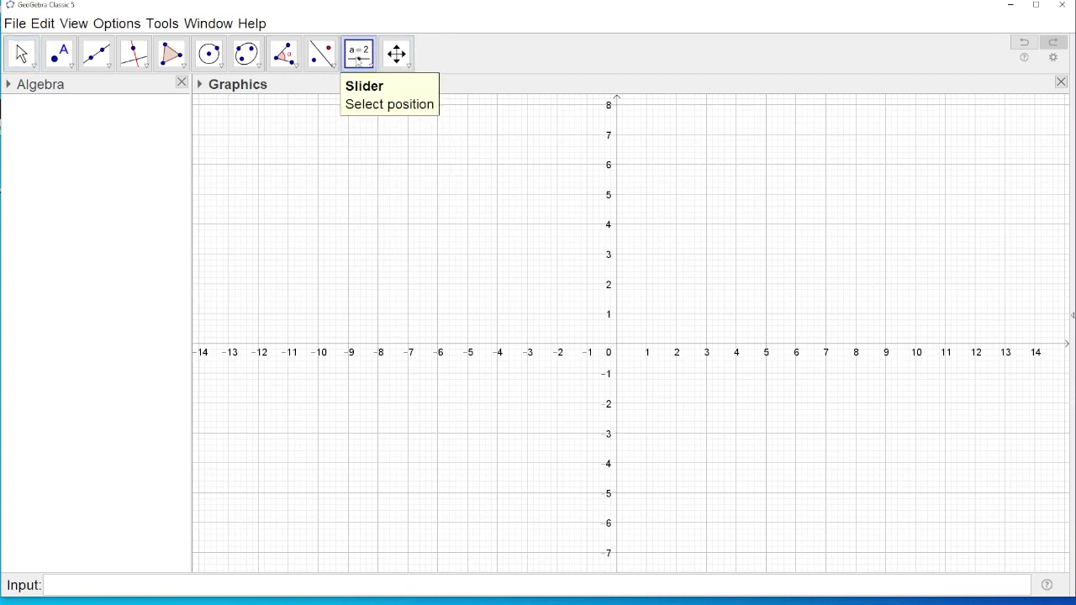
left_click(372, 67)
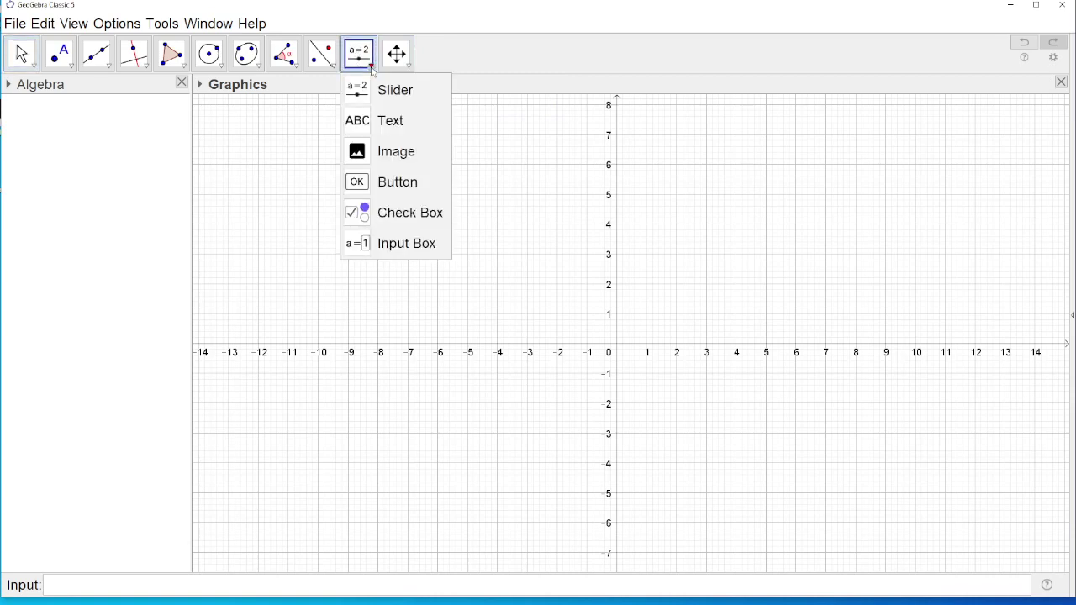
mouse_move(289, 70)
mouse_move(210, 64)
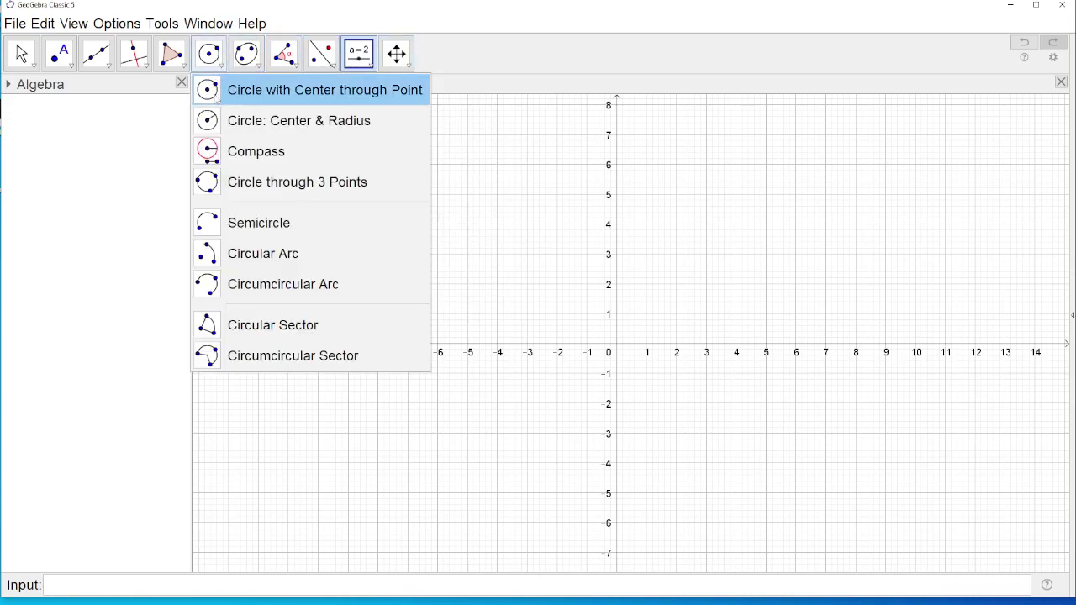
Insert the image neuschwanstein500.jpg from the School Stuff folder on the Desktop into the Graphics view
mouse_move(365, 57)
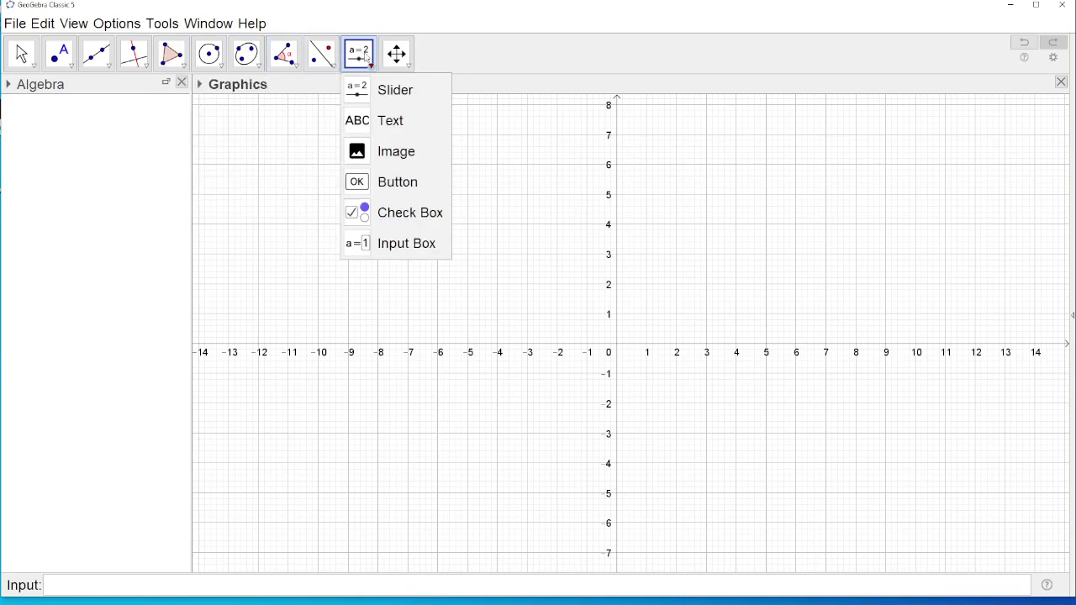
left_click(386, 151)
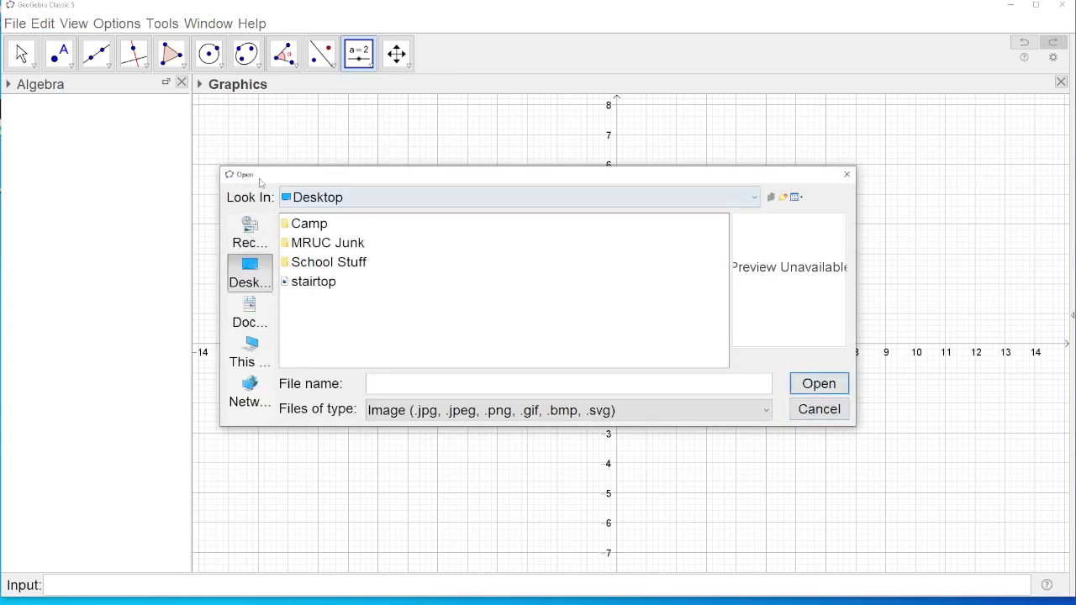
left_click(328, 262)
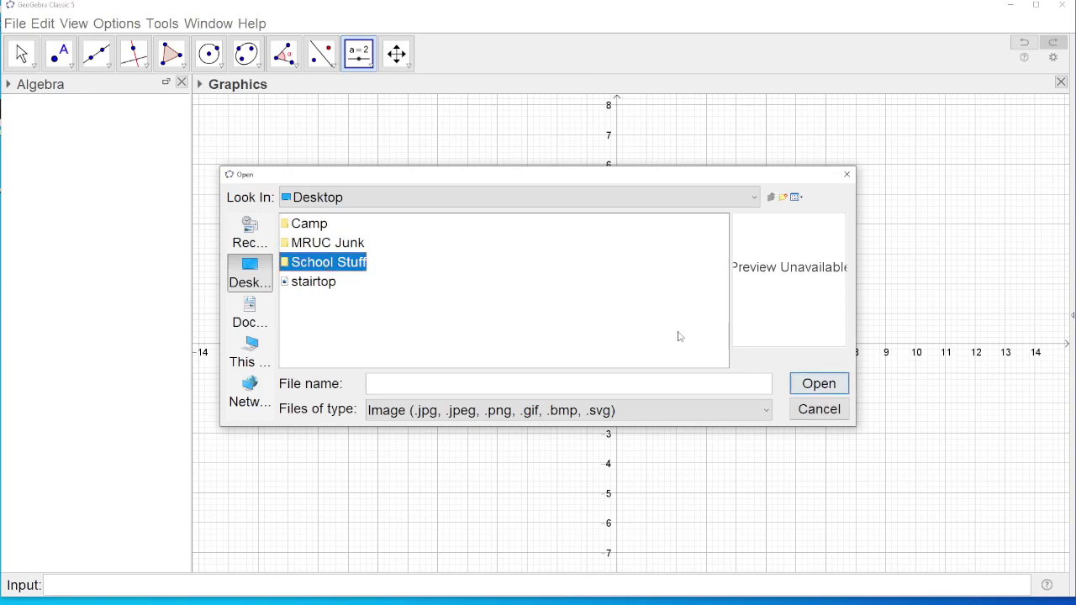
left_click(798, 389)
left_click(384, 226)
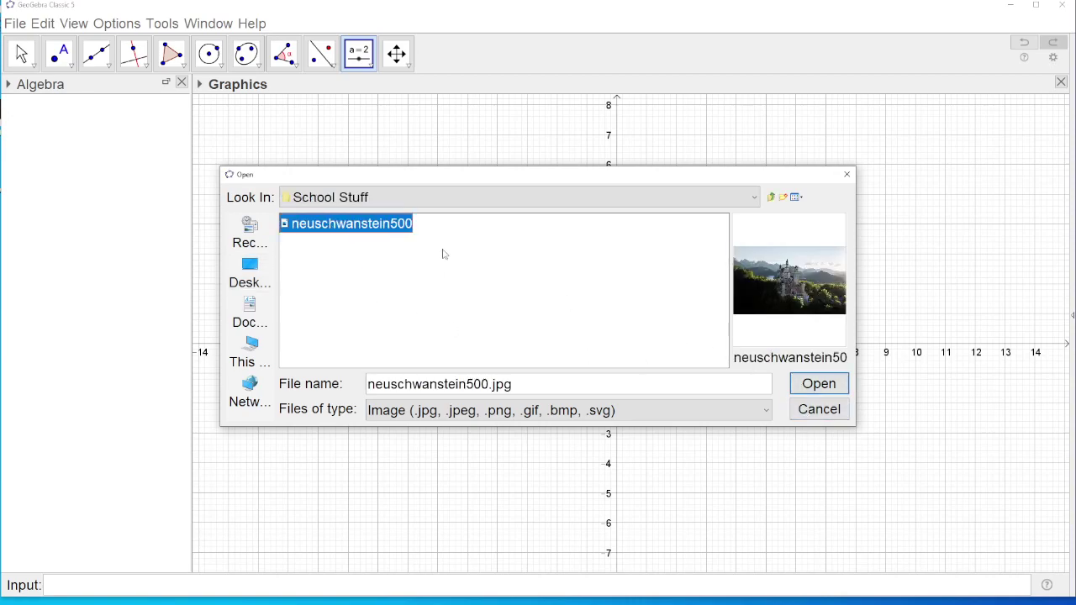
left_click(818, 383)
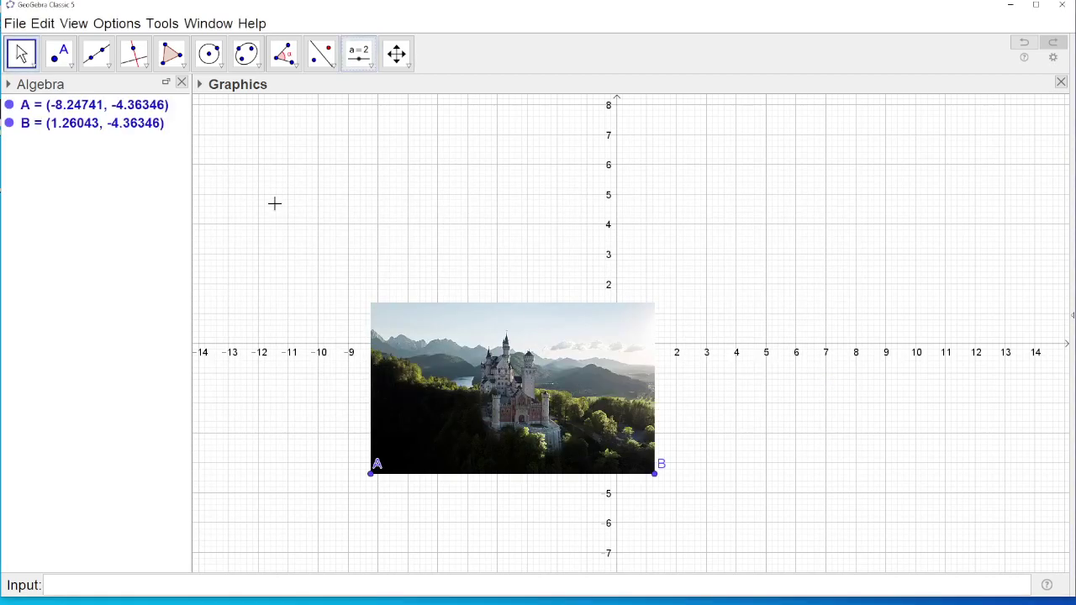
Move the castle image nearer the origin, then reposition its corner points to about A (-3.87, -3.06) and B (6.13, -1.61)
left_click_drag(532, 396, 561, 330)
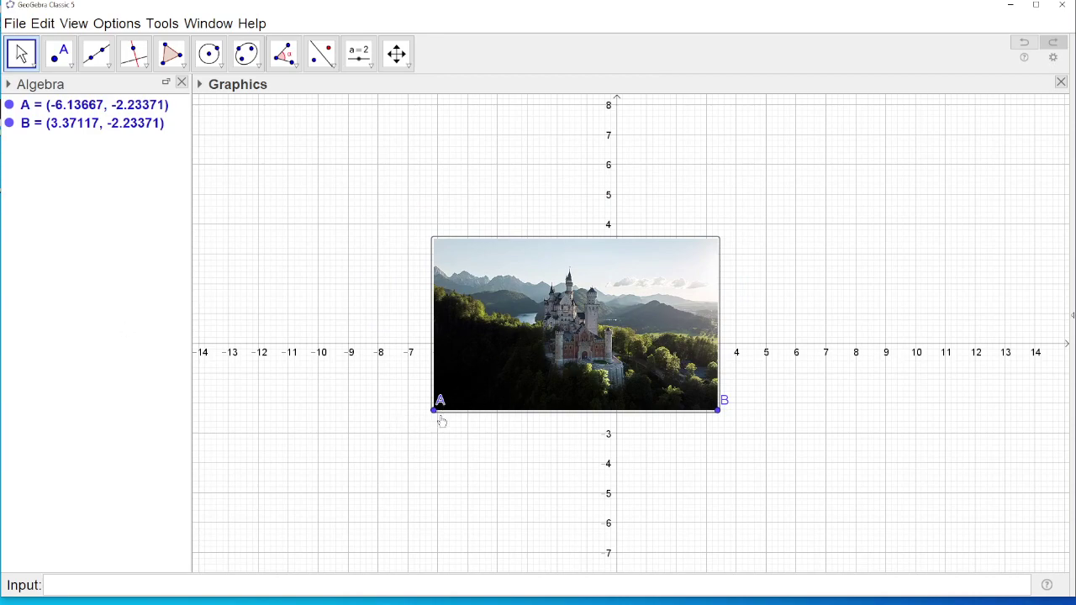
mouse_move(439, 417)
left_mouse_down()
mouse_move(376, 409)
mouse_move(359, 392)
mouse_move(475, 388)
mouse_move(459, 380)
mouse_move(442, 432)
mouse_move(314, 474)
mouse_move(240, 412)
mouse_move(338, 344)
mouse_move(473, 404)
mouse_move(439, 434)
left_mouse_up()
left_click(632, 391, "ctrl")
left_click(465, 399)
left_click(749, 393, "ctrl")
left_click_drag(749, 393, 578, 443)
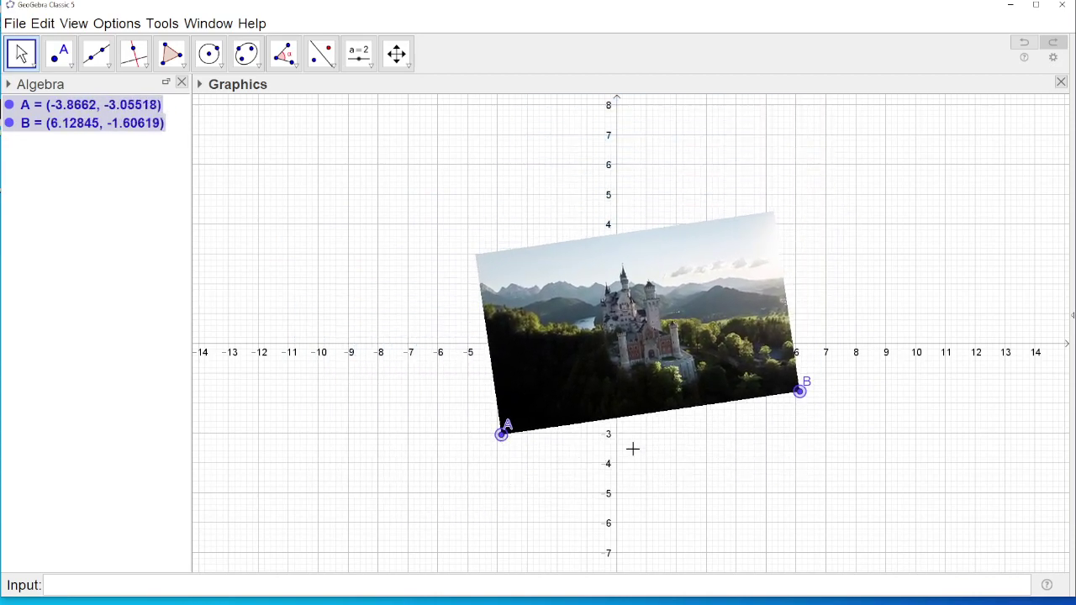
Enlarge the castle image by moving corner A to about (-4.19, -9.98) and corner B to about (13.96, -6.28)
left_click(825, 433)
left_click_drag(501, 434, 258, 501)
left_click(801, 391, "ctrl")
left_click_drag(801, 391, 1033, 530)
left_click_drag(365, 436, 359, 312)
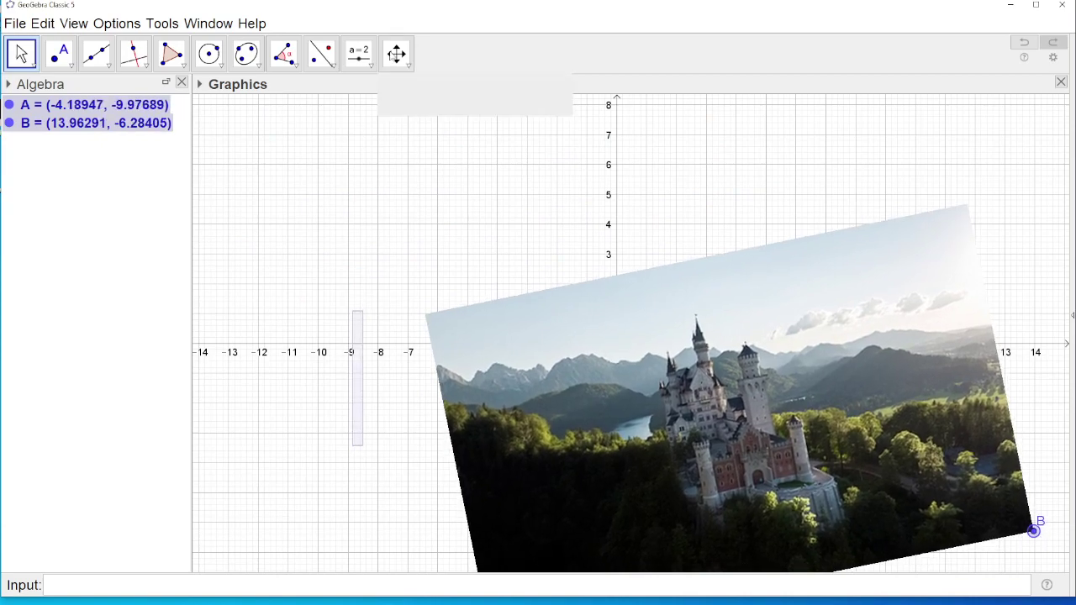
Nearly level and widen the castle image by moving corner point A to about (-11.64, -6.52)
left_click(396, 53)
left_click_drag(396, 372, 372, 227)
key("Escape")
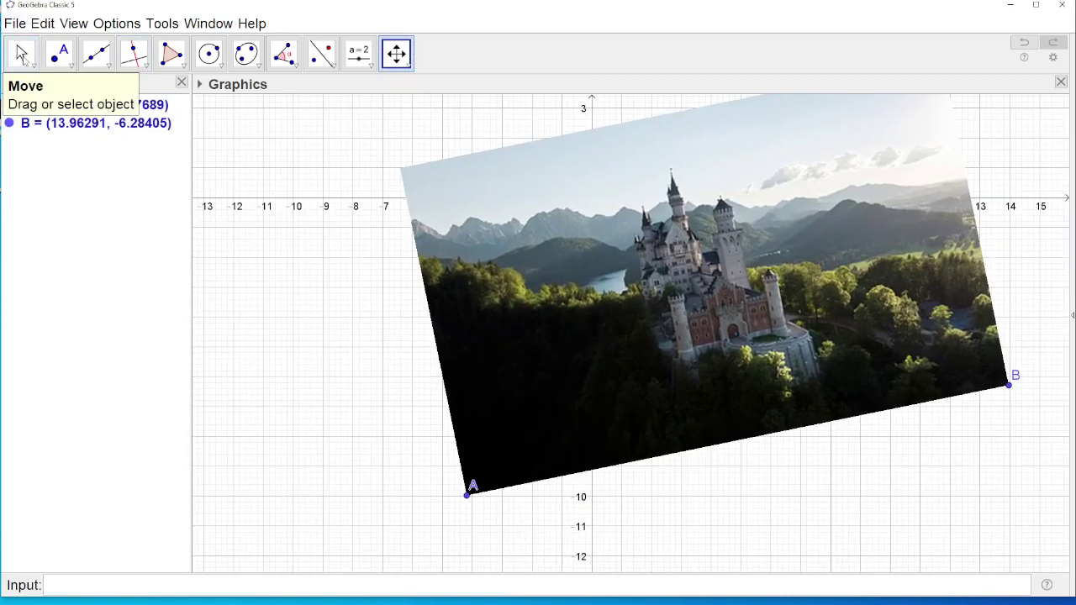
left_click_drag(467, 496, 245, 394)
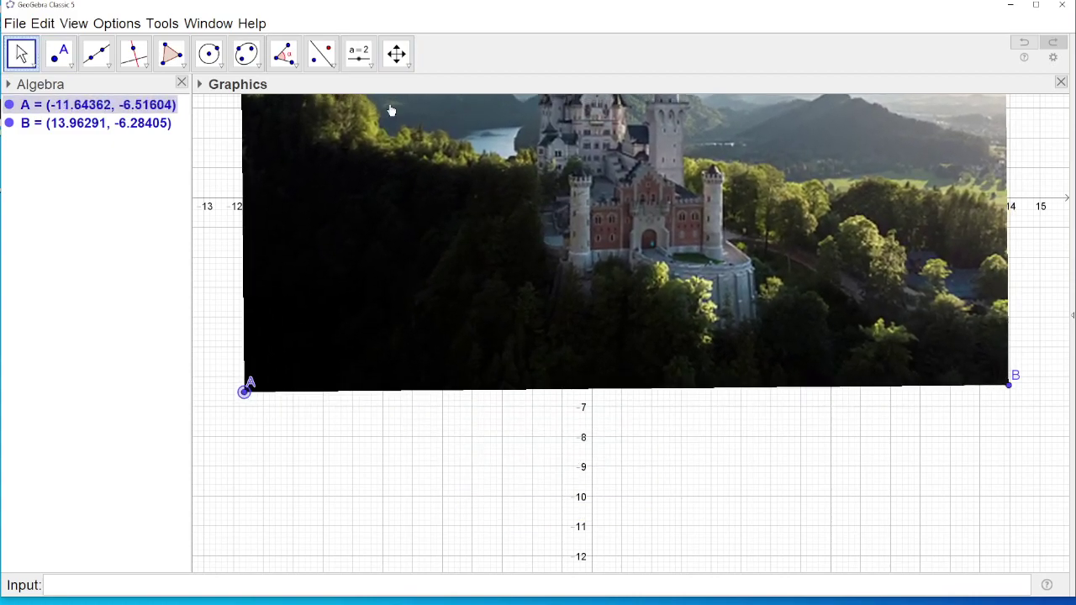
Align the castle image's lower edge to the grid by placing corner A at (-12, -6) and corner B at (14, -6)
left_click(401, 452)
left_click(397, 54)
left_click_drag(452, 137, 479, 305)
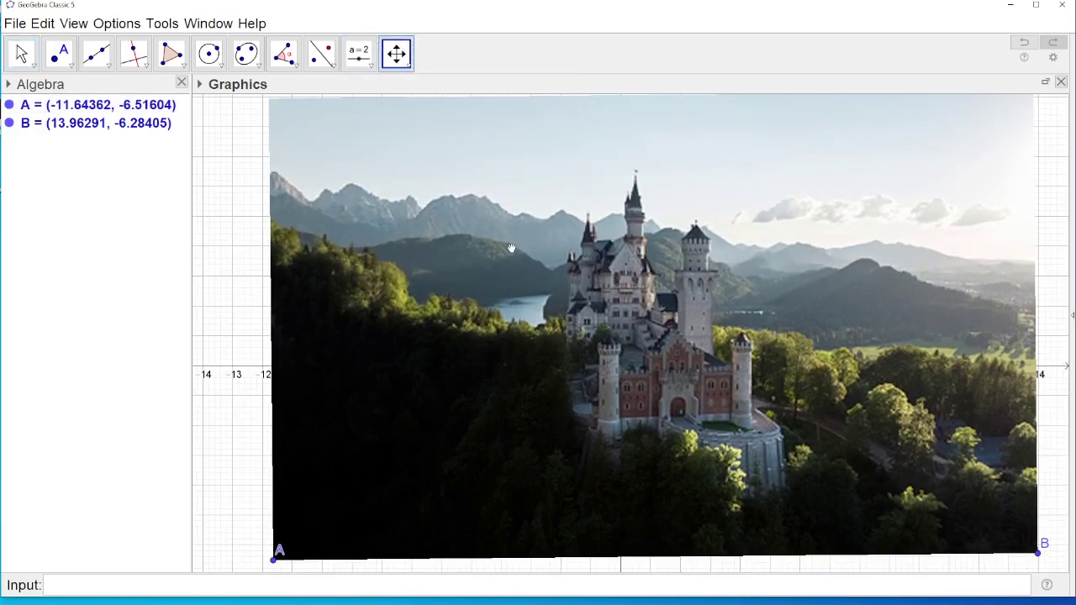
left_click(21, 53)
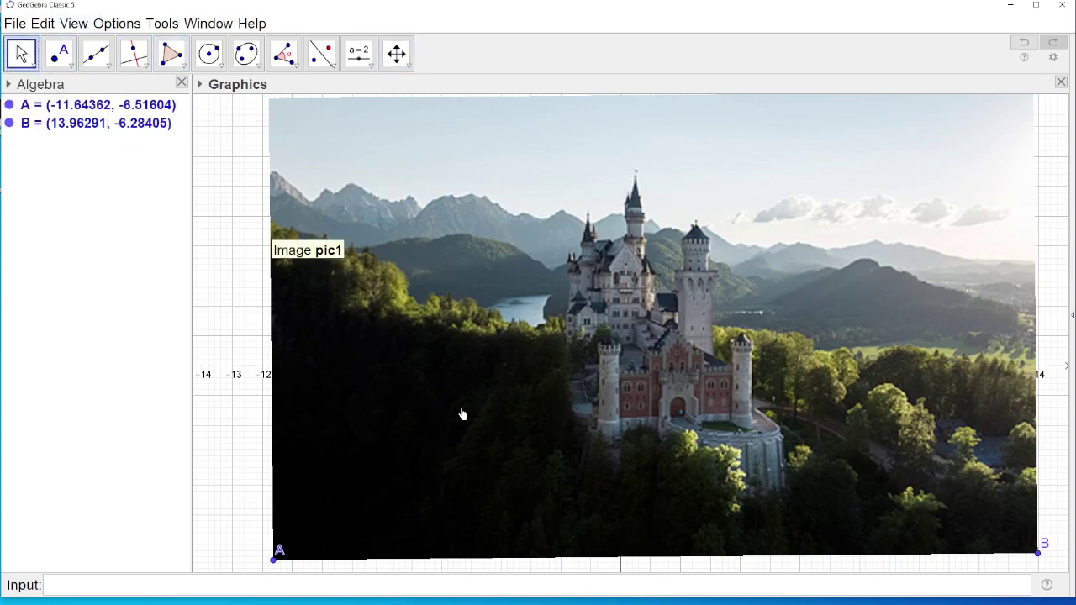
left_click_drag(270, 563, 272, 547)
mouse_move(1037, 556)
left_mouse_down()
mouse_move(1025, 518)
mouse_move(1039, 545)
left_mouse_up()
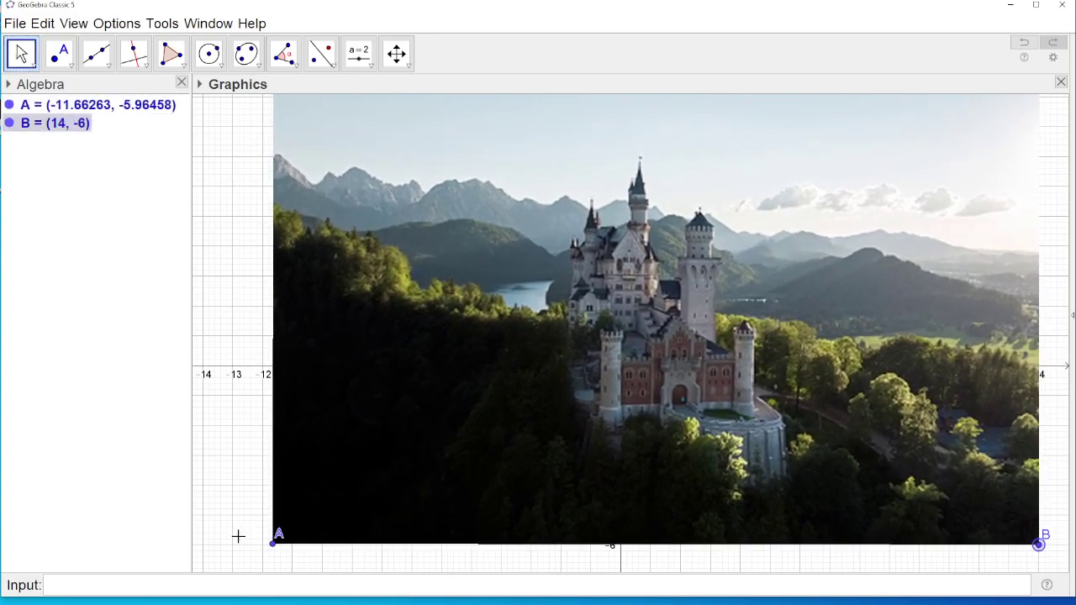
left_click_drag(280, 552, 263, 546)
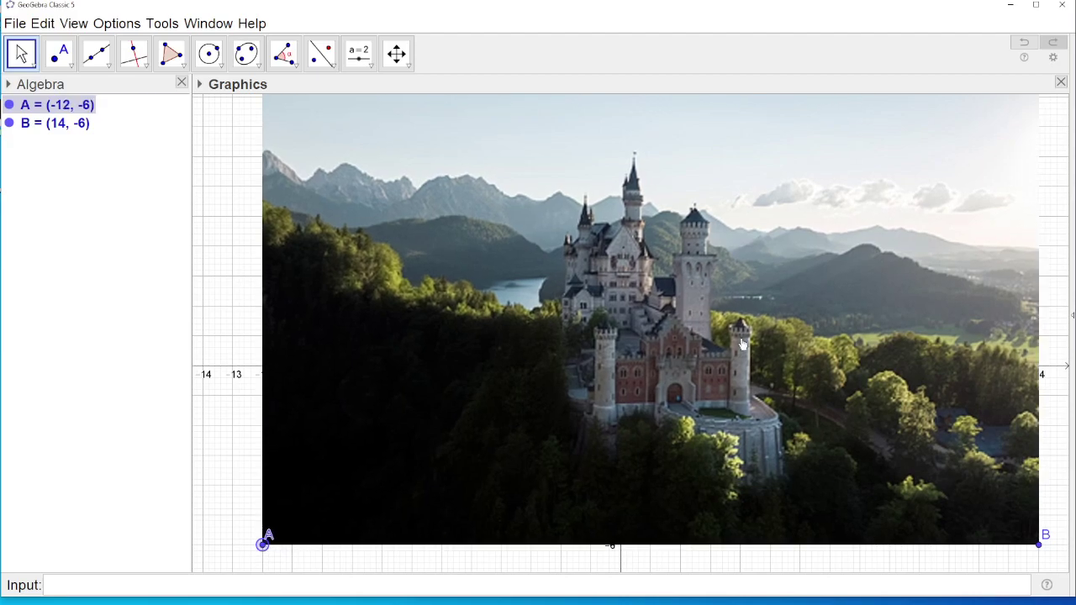
left_click(237, 265)
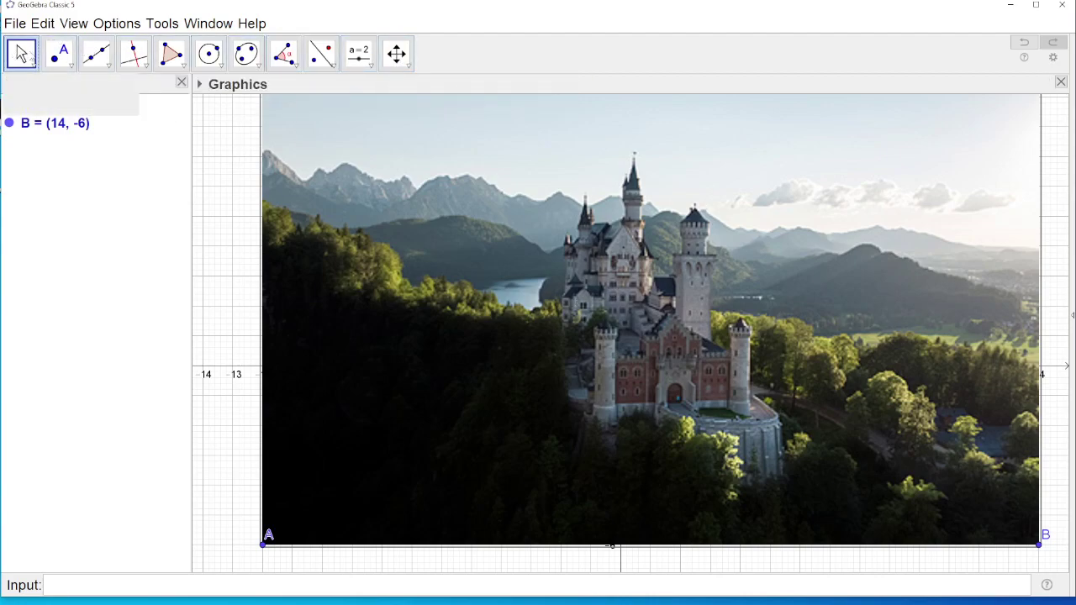
left_click(26, 67)
left_click(99, 60)
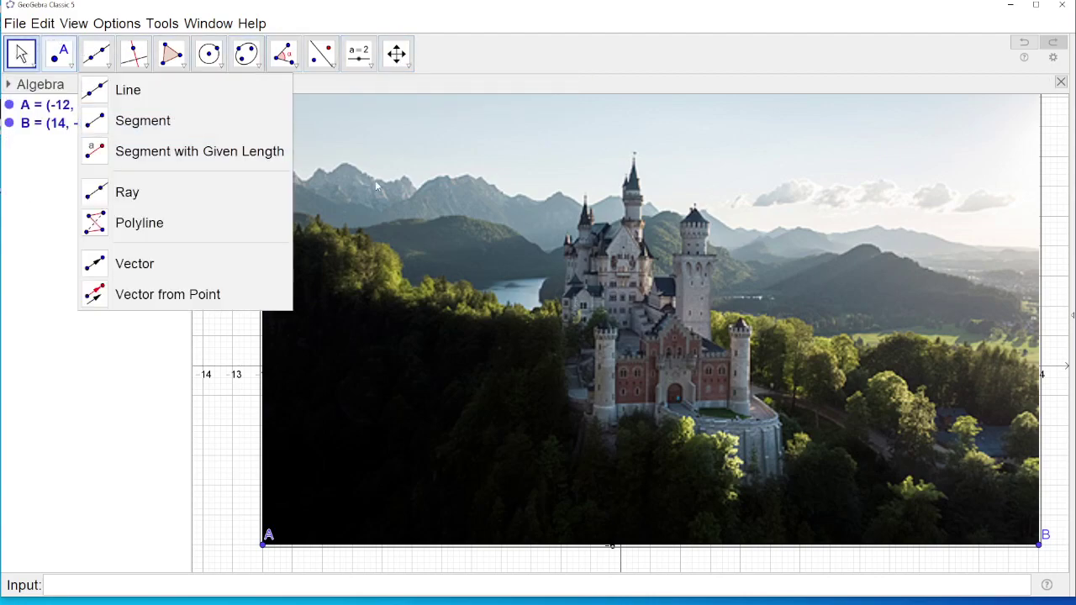
left_click(509, 178)
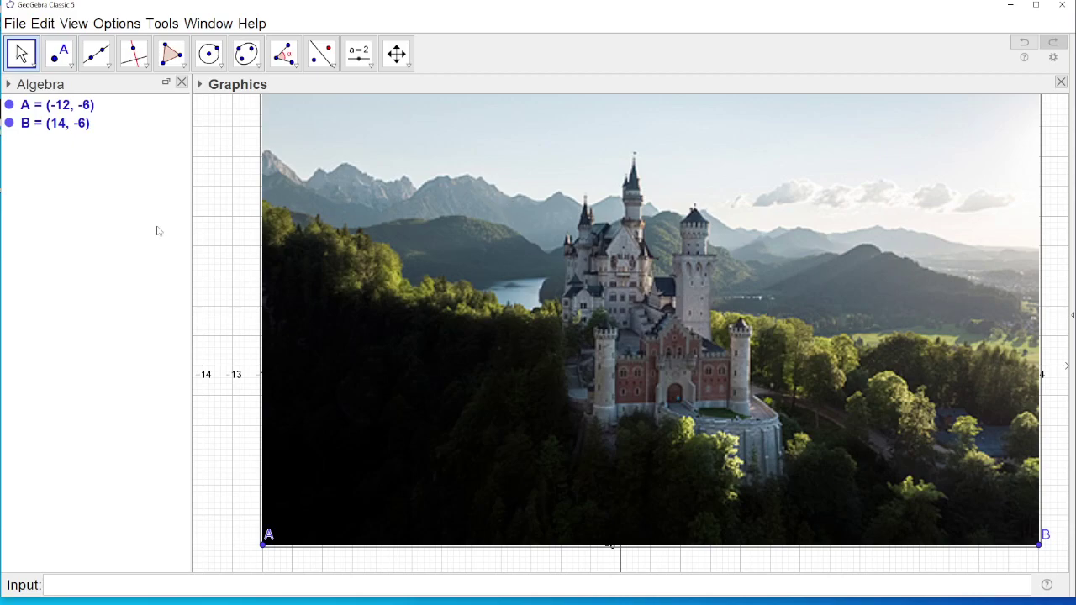
Show auxiliary objects in the Algebra view so the castle image is listed
right_click(74, 154)
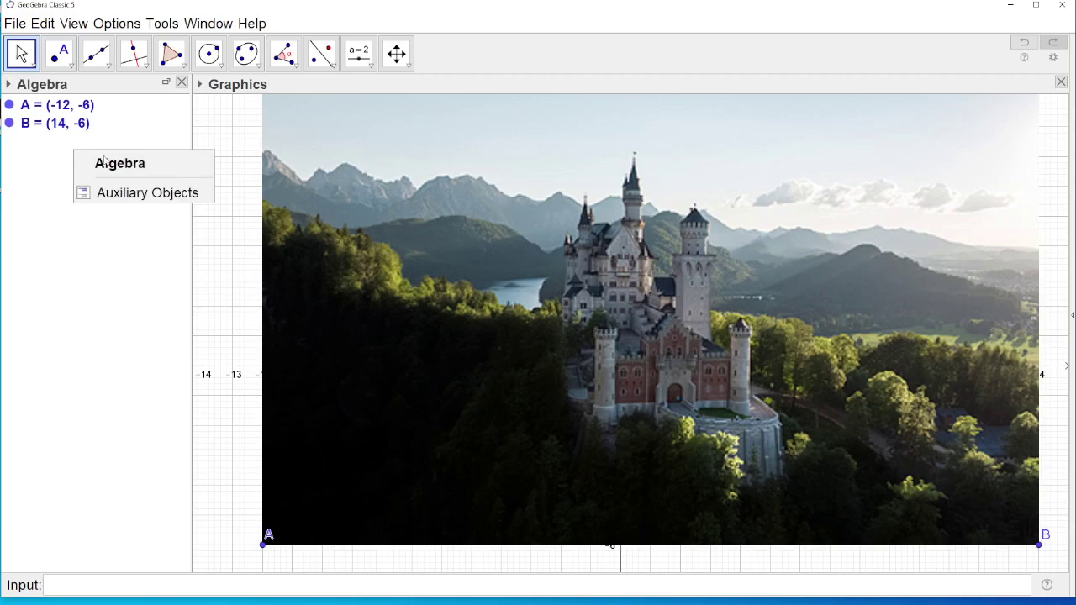
left_click(124, 196)
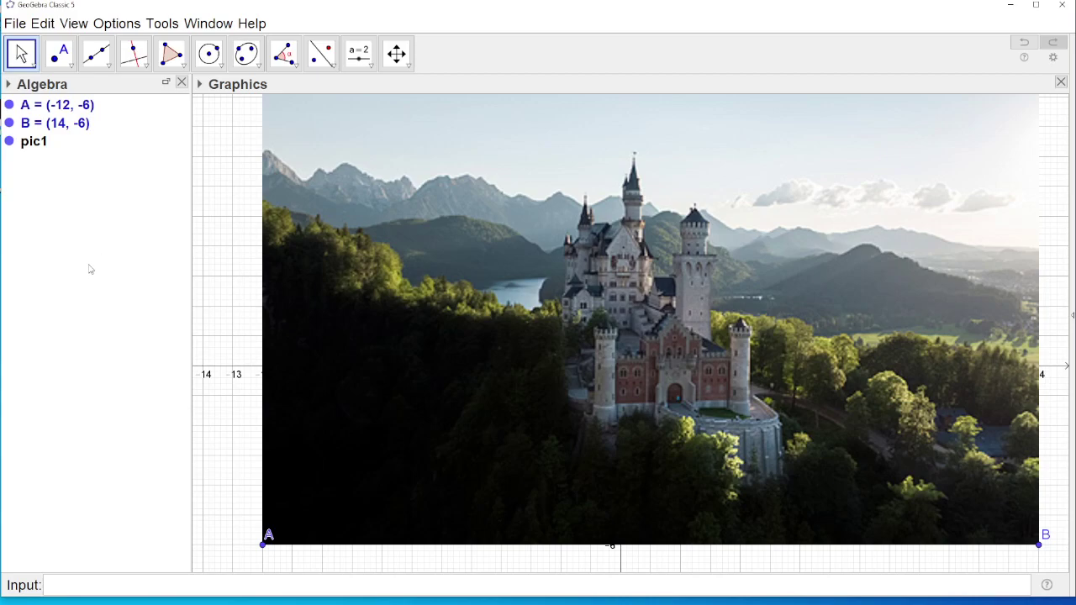
Switch the visibility of image pic1 off and on several times from the Algebra view
left_click(9, 142)
left_click(8, 142)
left_click(8, 142)
left_click(8, 142)
left_click(8, 142)
left_click(8, 142)
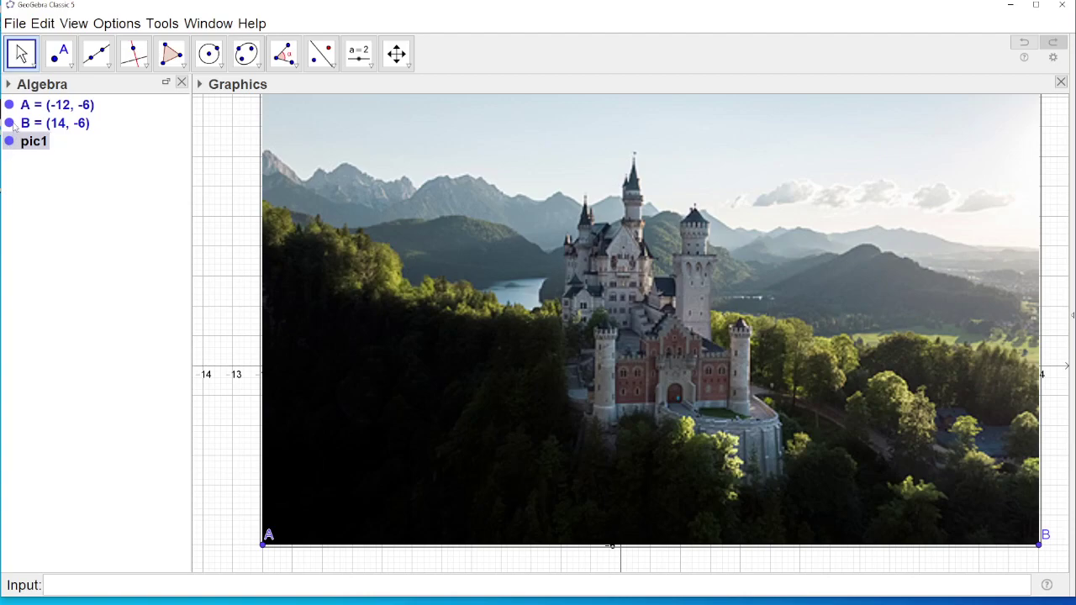
Hide corner points A and B and show them again, then toggle image pic1 off and back on
left_click(9, 124)
left_click(9, 105)
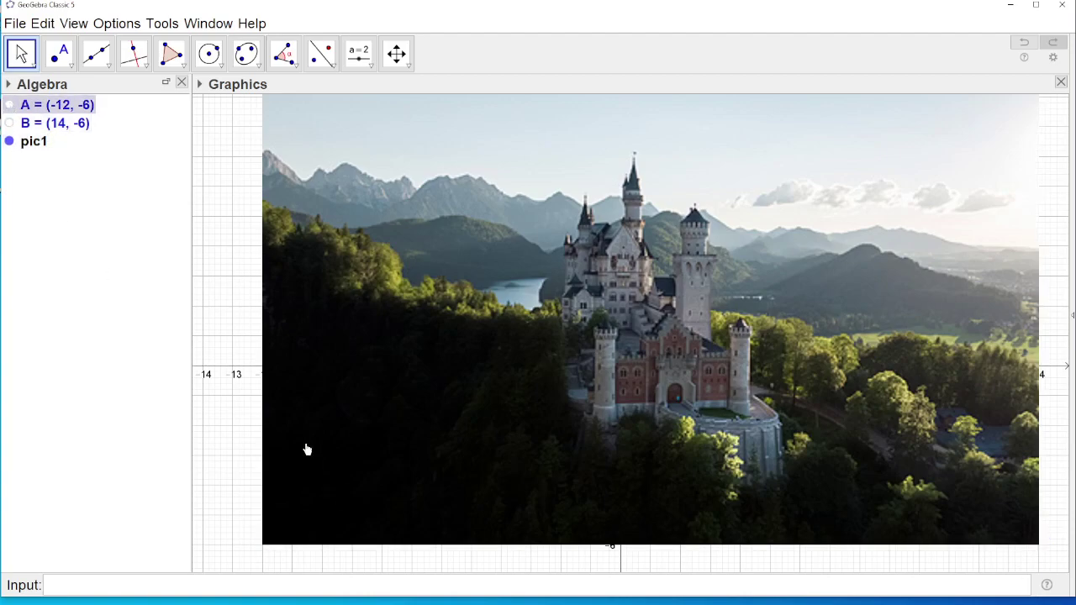
left_click(9, 124)
left_click(9, 105)
left_click(8, 142)
left_click(8, 142)
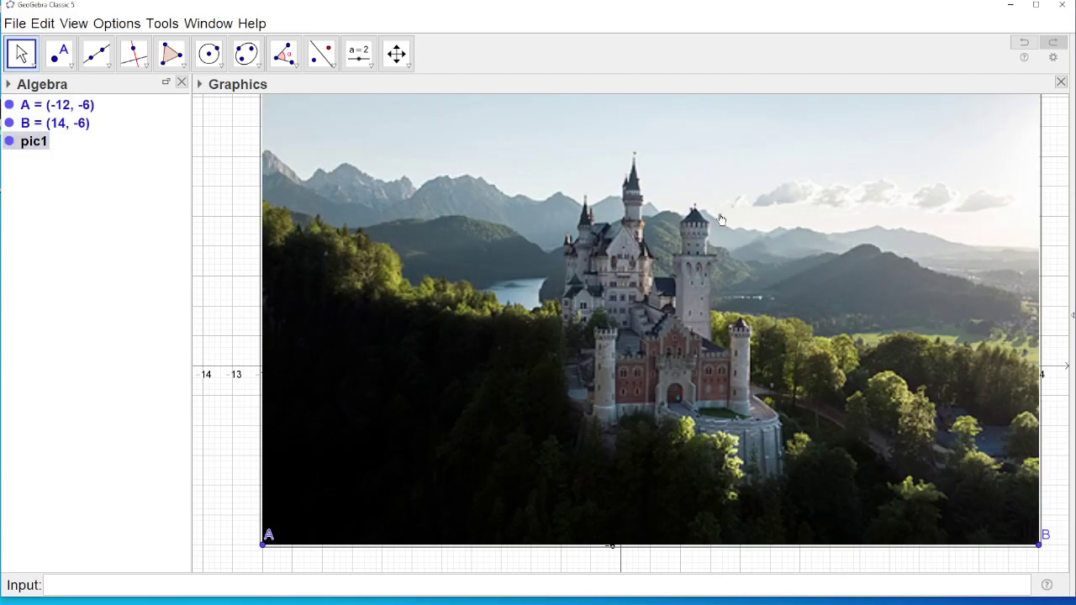
Open the object properties of image pic1 and turn its Show Object option off and back on
right_click(446, 201)
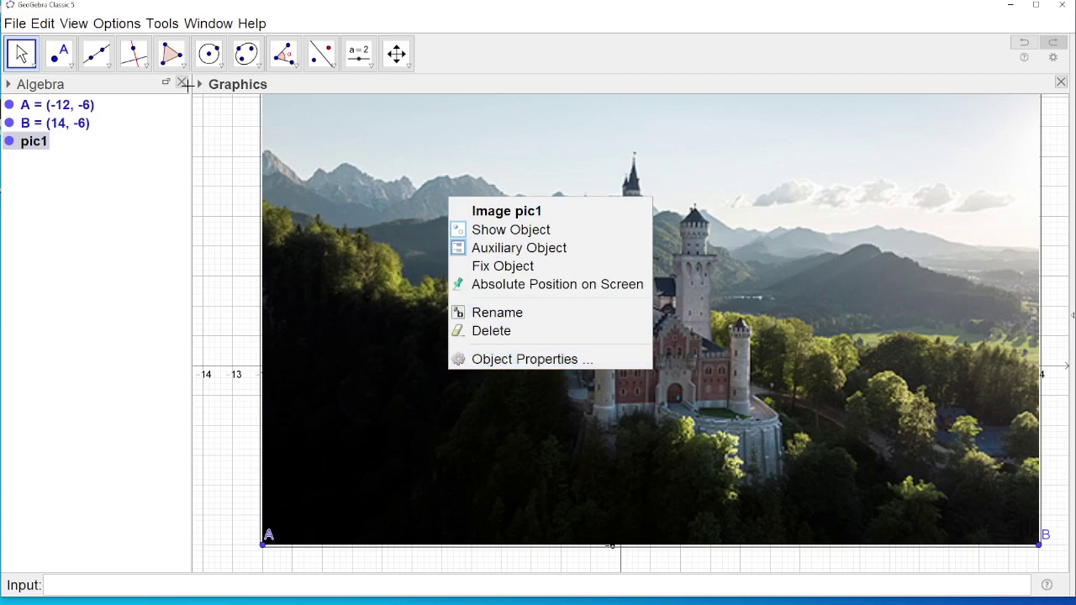
right_click(375, 150)
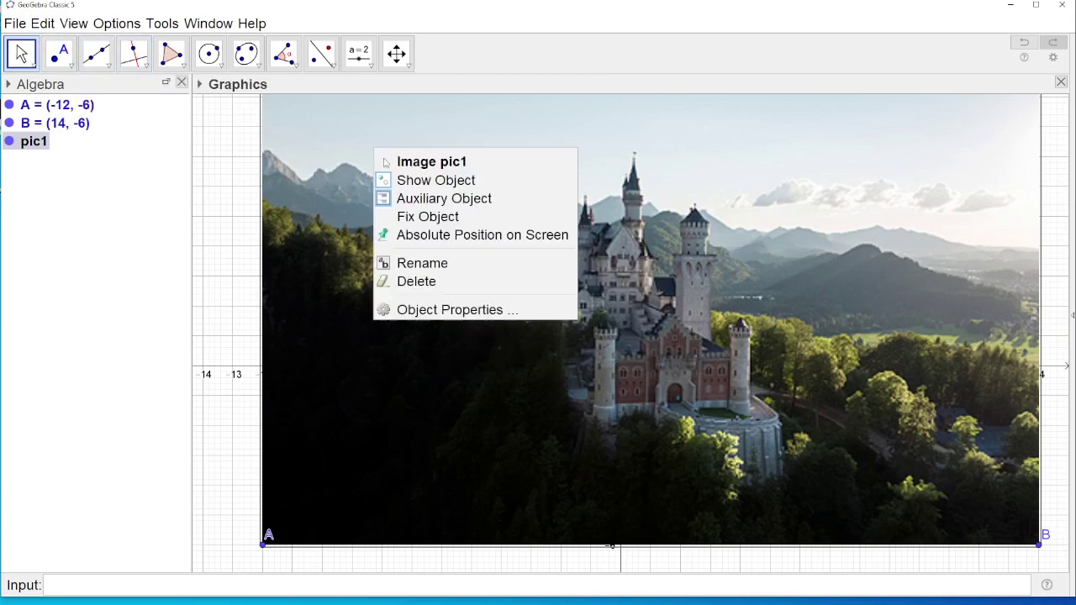
left_click(470, 310)
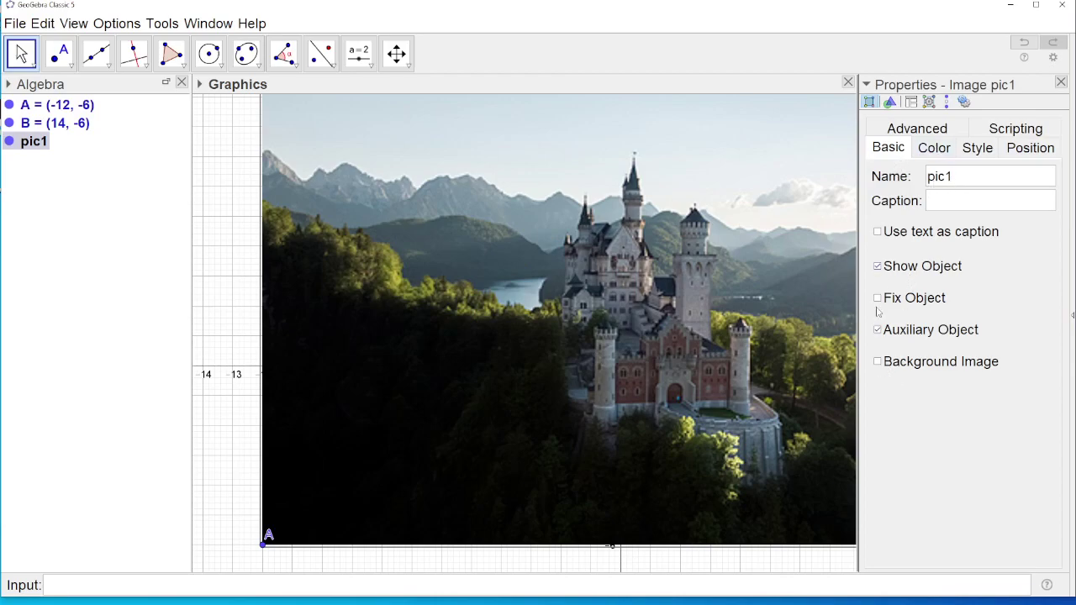
left_click(876, 267)
left_click(877, 267)
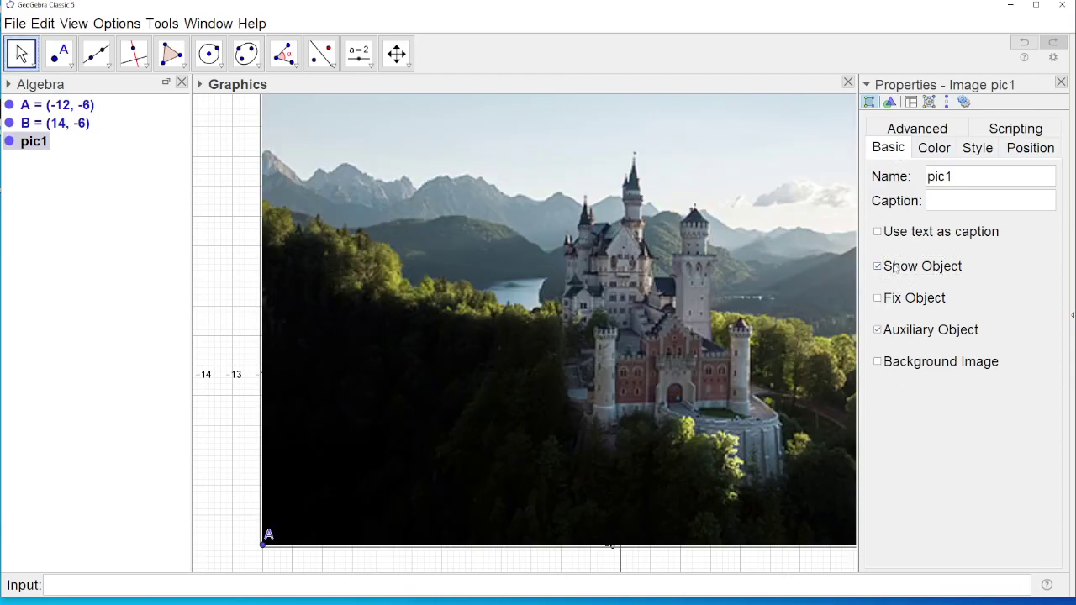
Reduce the opacity of image pic1 to about 45 and close its object properties
left_click(978, 148)
left_click(1030, 148)
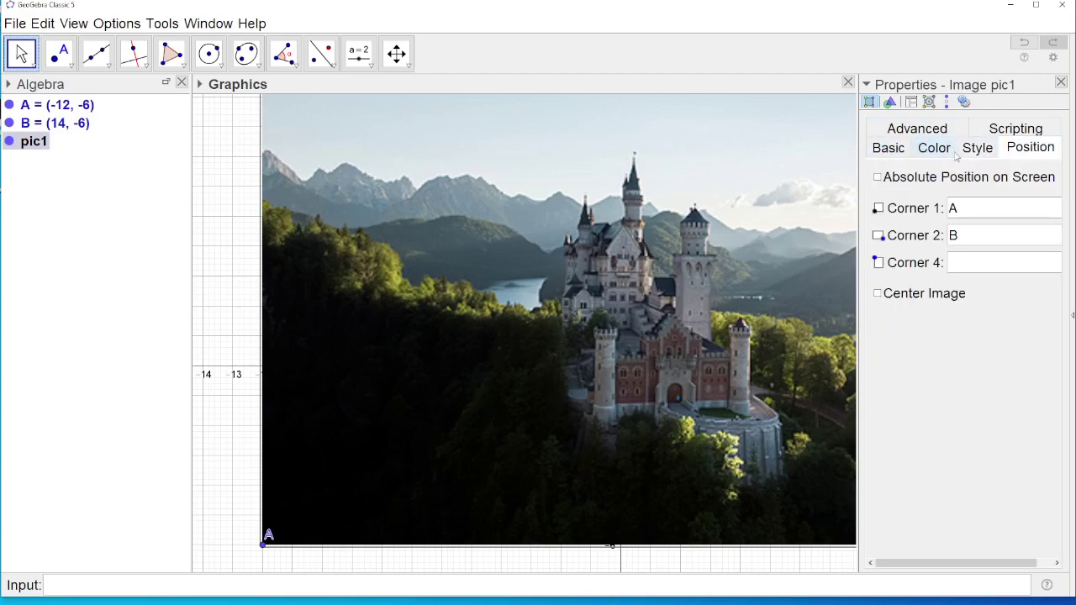
left_click(931, 147)
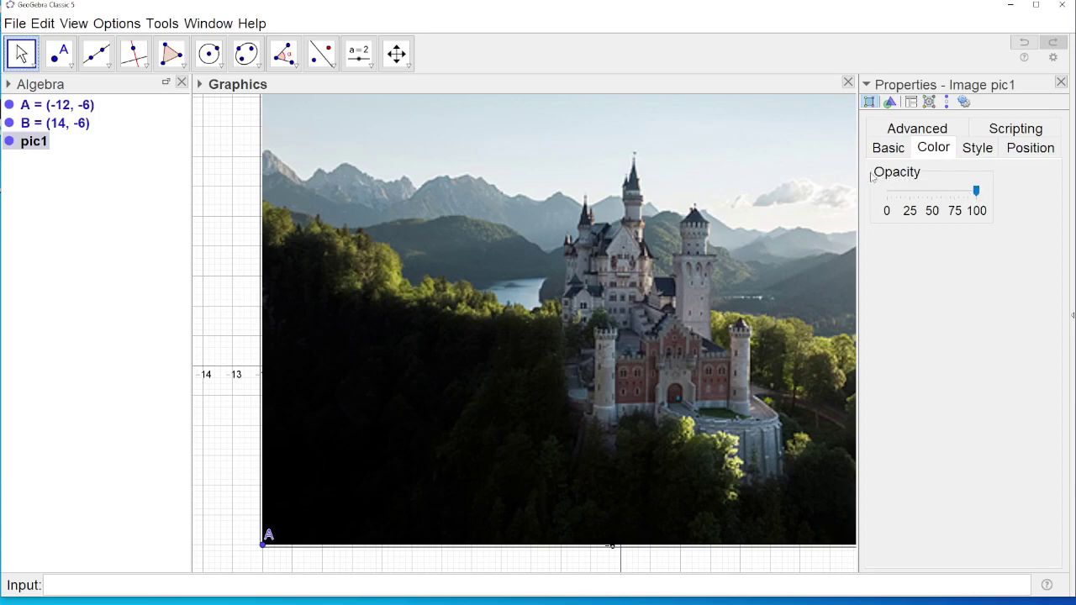
left_click_drag(977, 193, 929, 196)
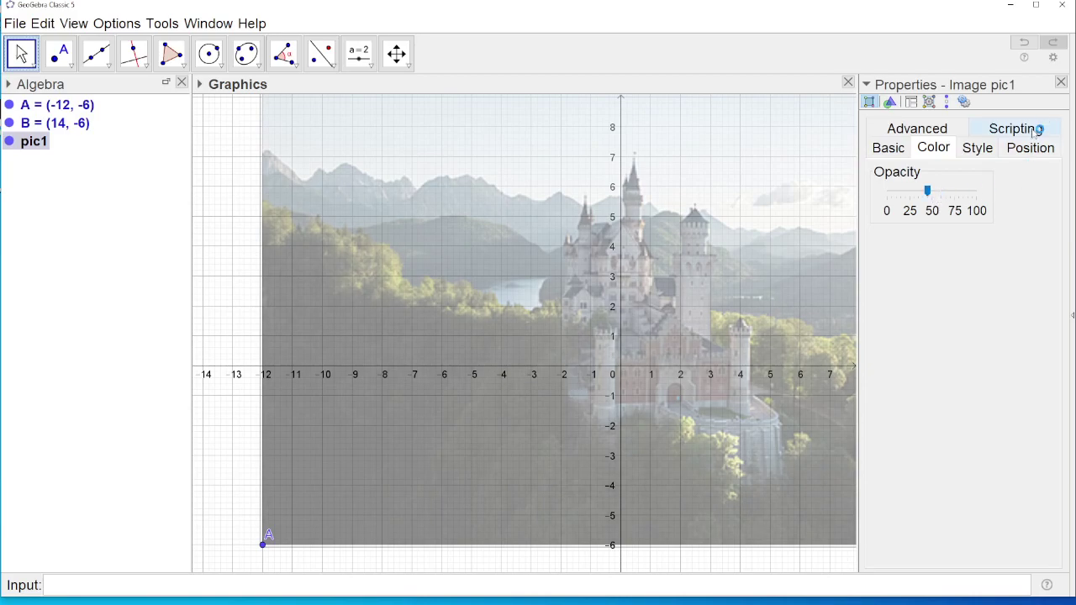
left_click(1060, 81)
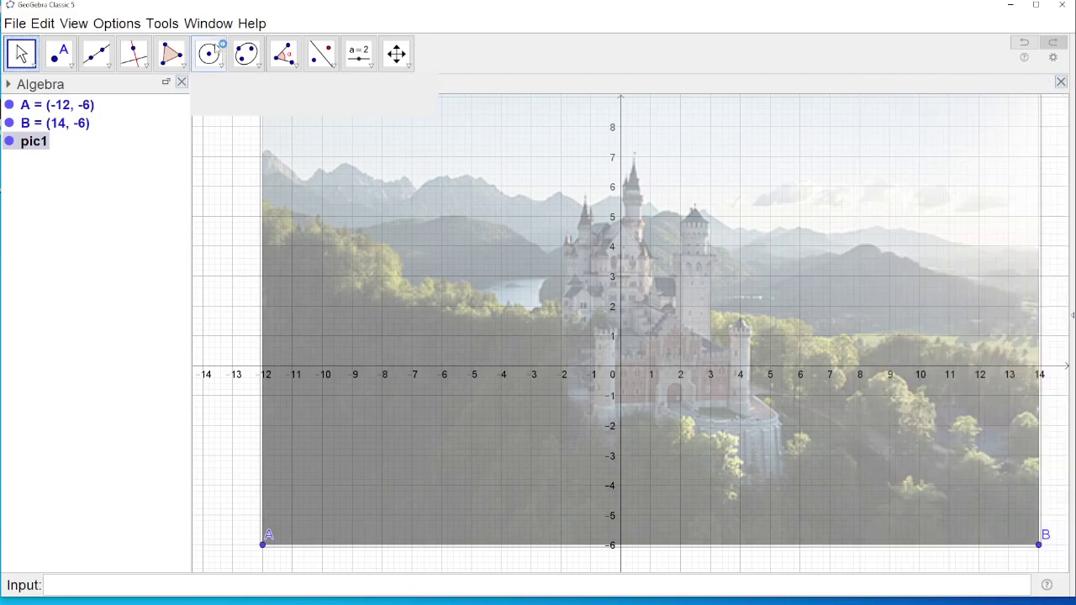
Move the castle image down over the coordinate grid so corner A lies at about (-12.46, -9.77)
left_click_drag(860, 300, 856, 365)
left_click_drag(842, 345, 822, 362)
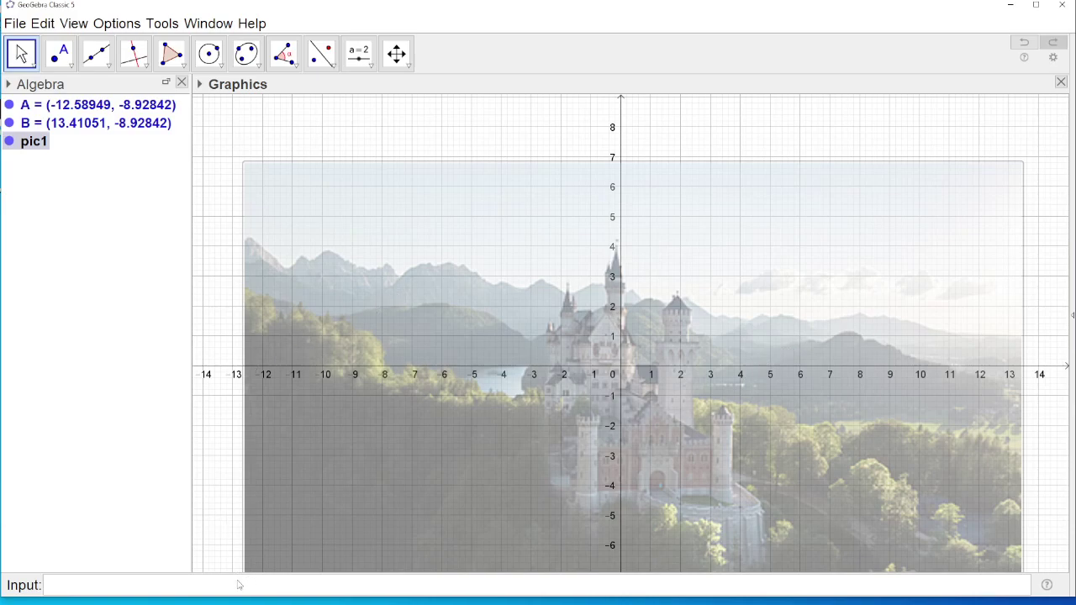
left_click_drag(734, 407, 736, 432)
Plot the function -(x+3)^2(x+12)(x-3) over the image
left_click(490, 584)
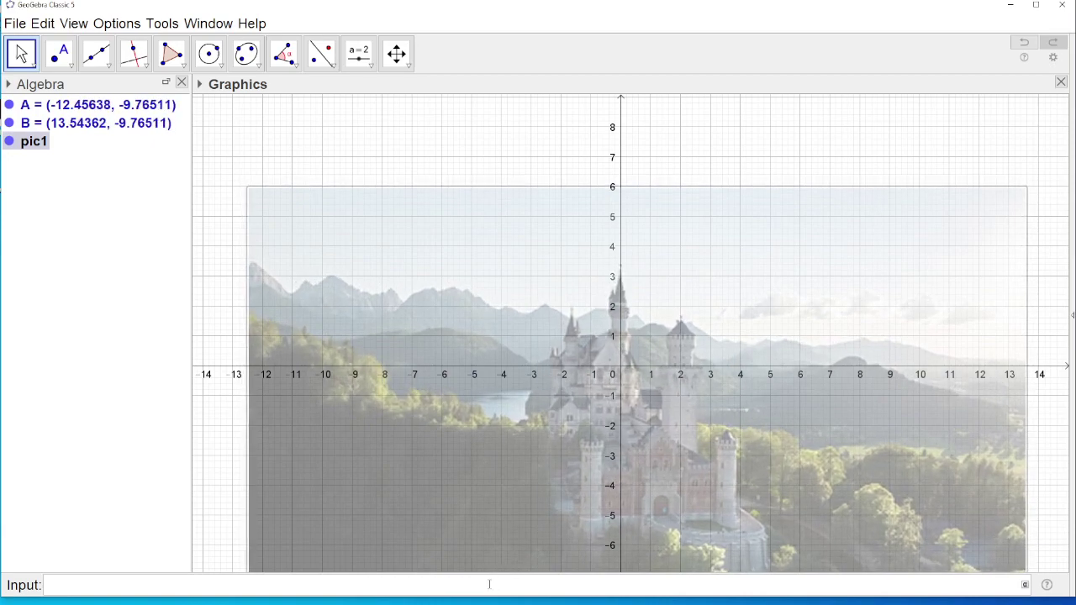
type("-(x+3)^2")
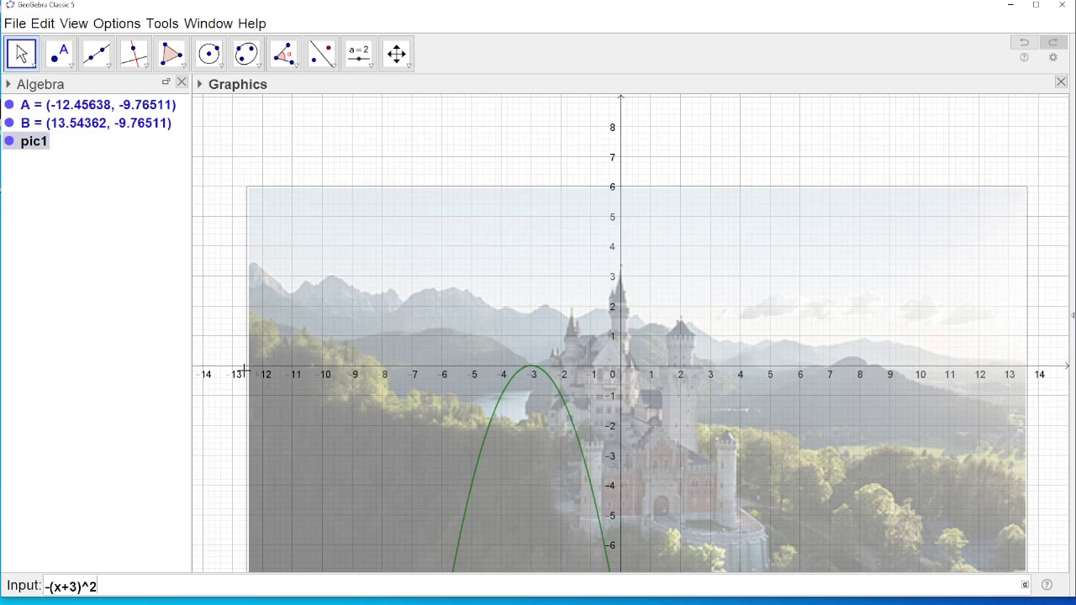
type("(x+12")
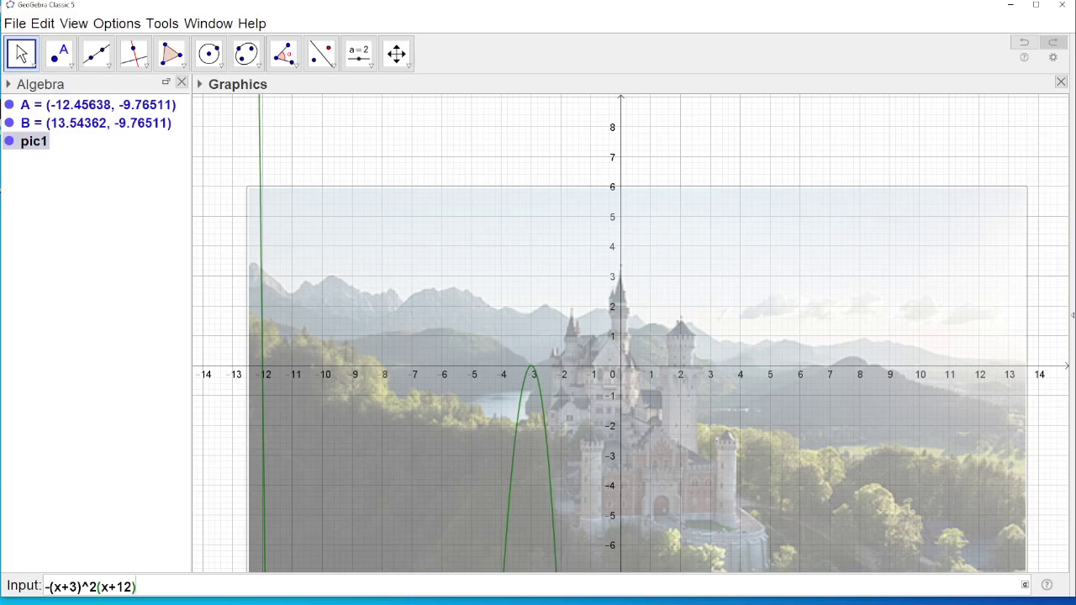
type("(x-3")
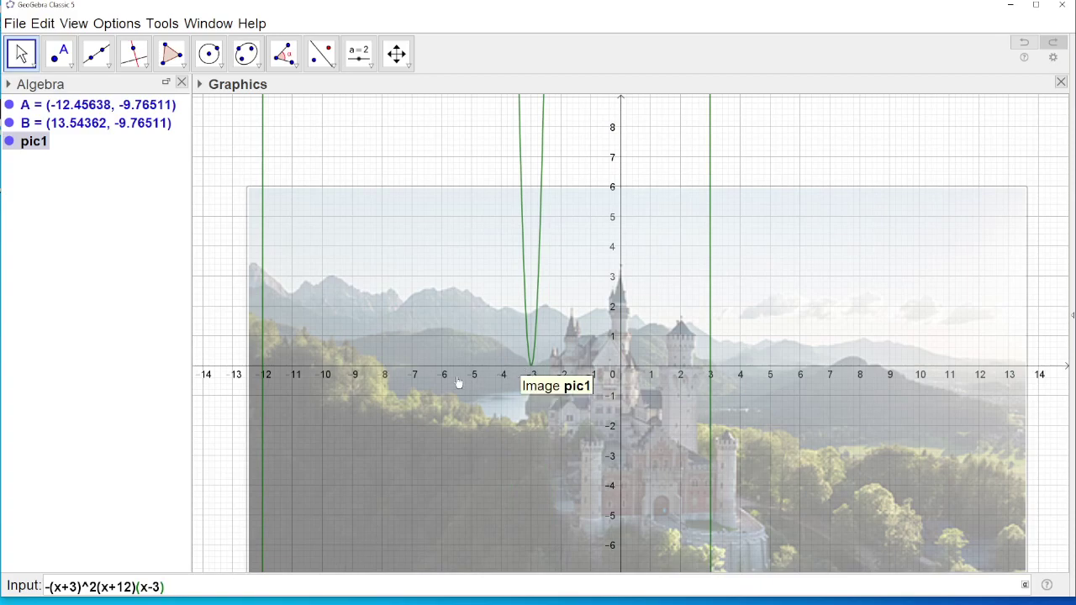
key("Return")
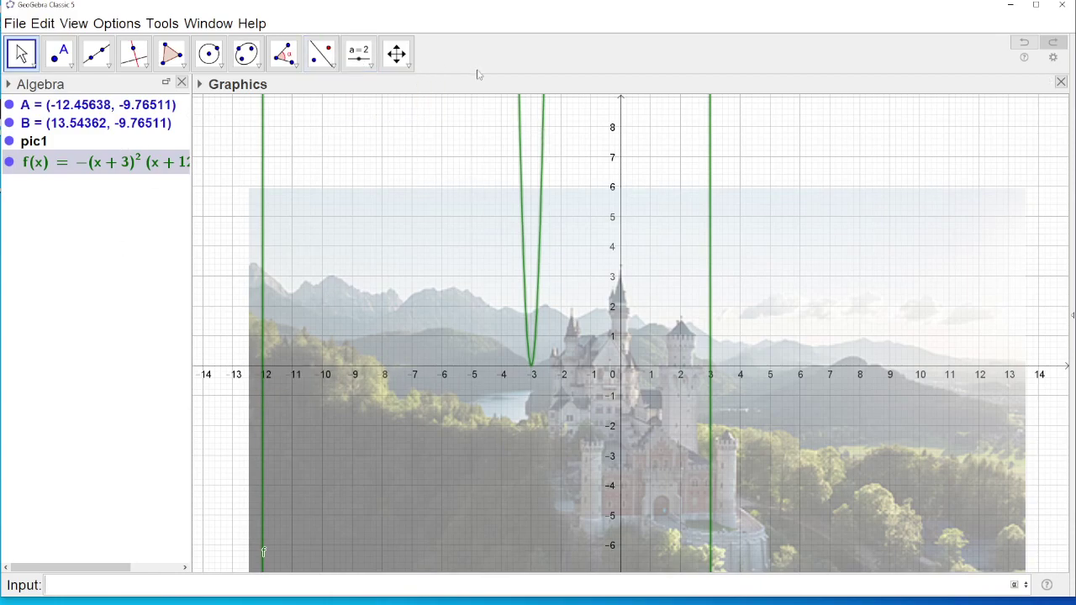
Create number slider a from -5 to 5 above the image and move it to 1.1
left_click(364, 59)
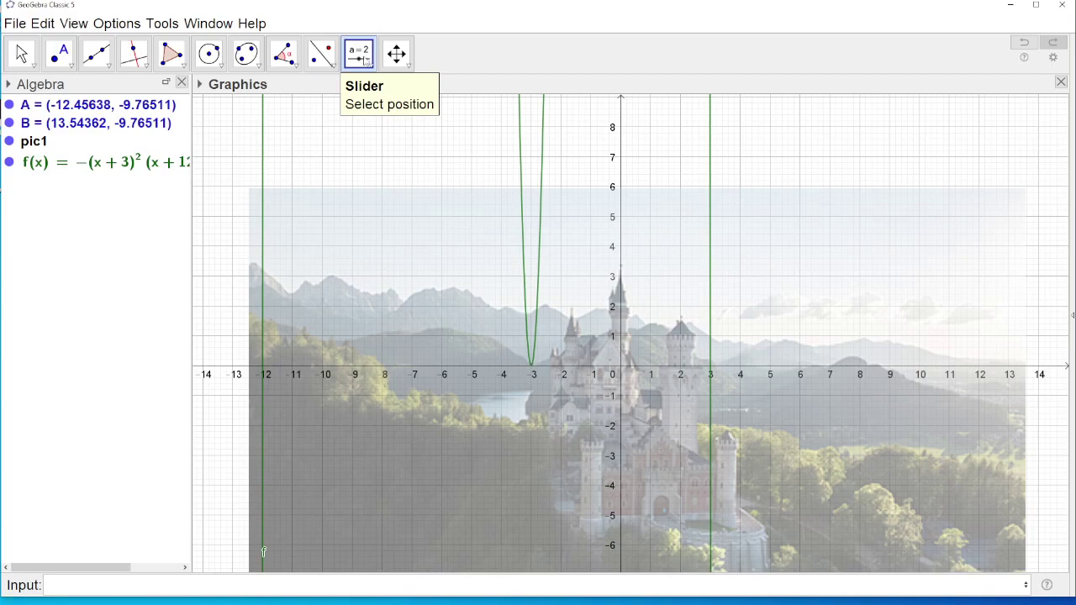
left_click(356, 154)
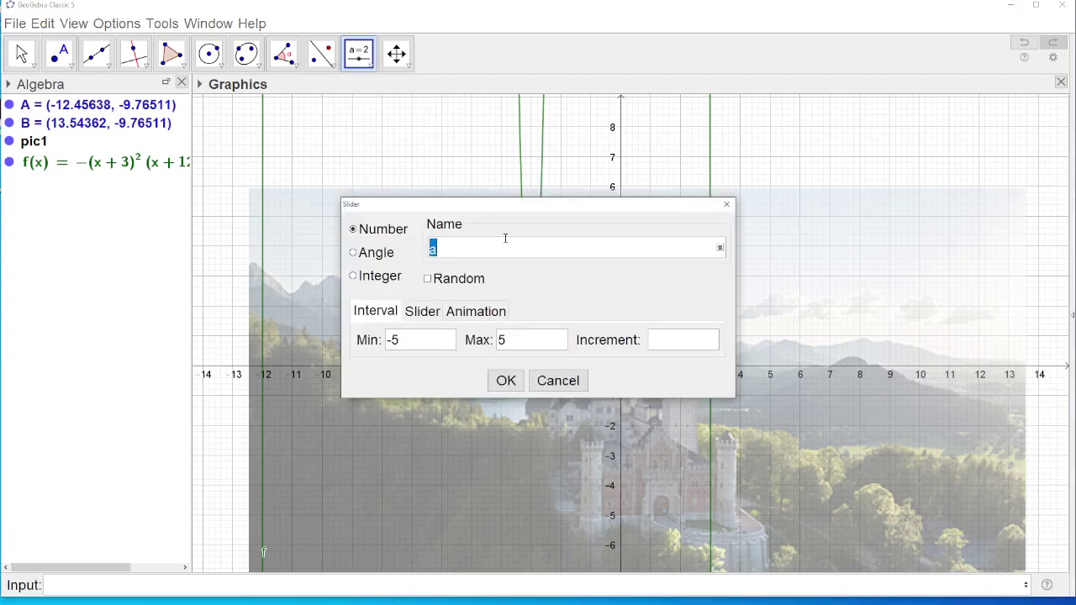
left_click(672, 340)
left_click(505, 382)
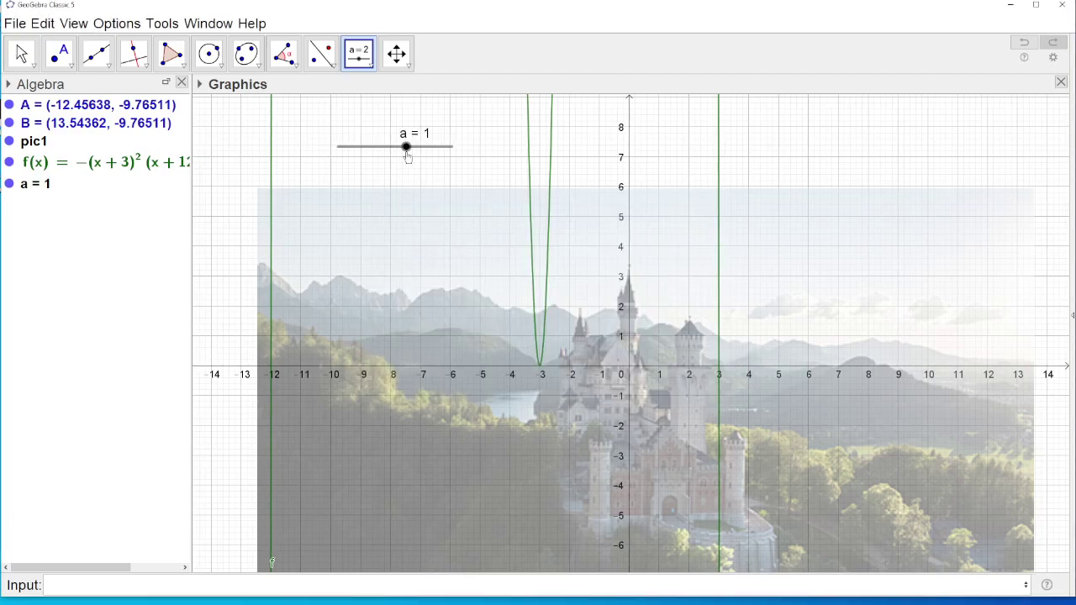
left_click(408, 157)
left_click(557, 380)
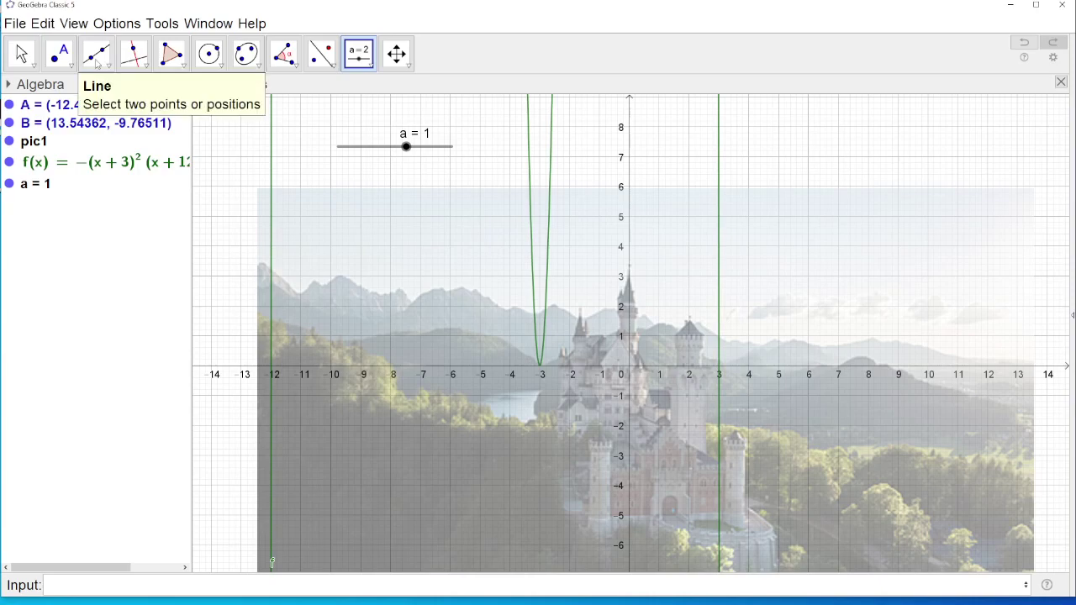
left_click(12, 52)
left_click_drag(406, 147, 408, 147)
double_click(101, 163)
key("Right")
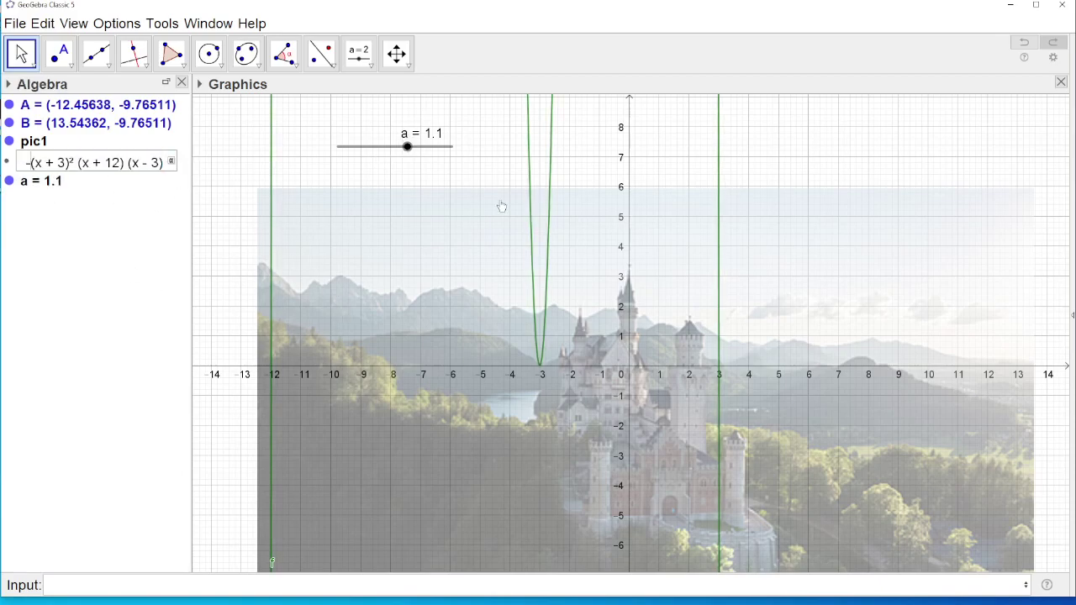
key("Home")
key("Right")
key("Right")
key("Right")
key("Right")
key("Escape")
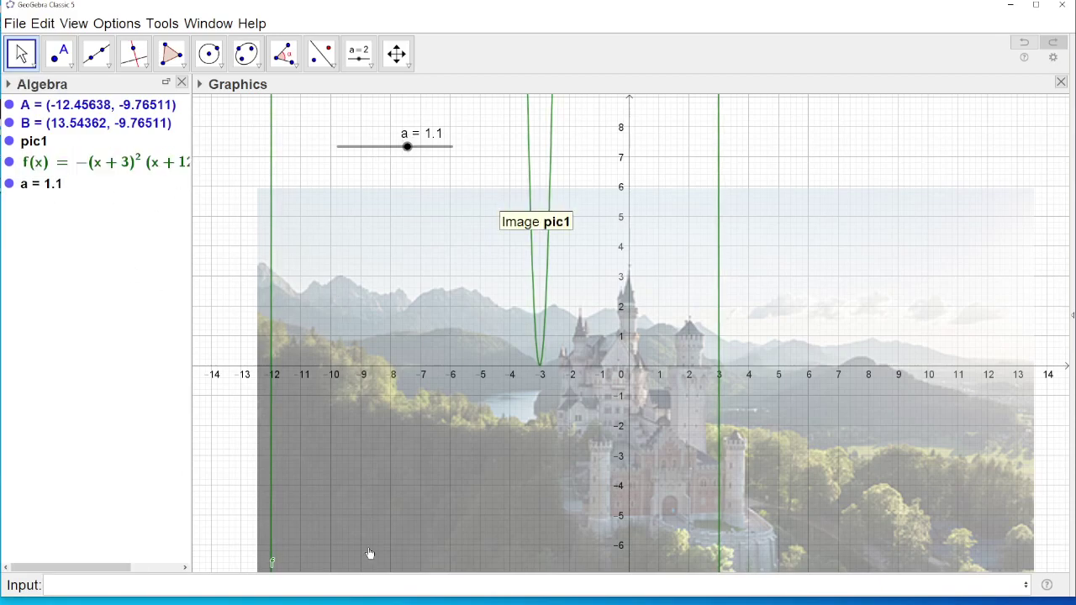
key("a")
key("Escape")
Define a scaled function as a*f(x)
left_click(96, 585)
type("a")
type("*f(x")
key("Return")
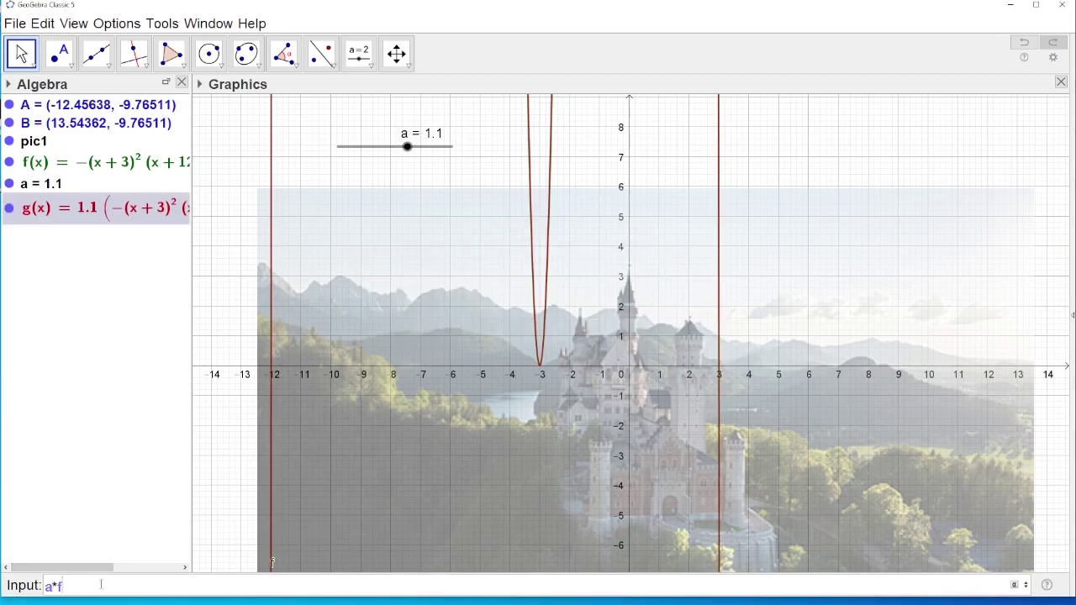
Reduce slider a and fine-tune its value to 0.002
mouse_move(406, 147)
left_mouse_down()
mouse_move(420, 146)
mouse_move(395, 147)
left_mouse_up()
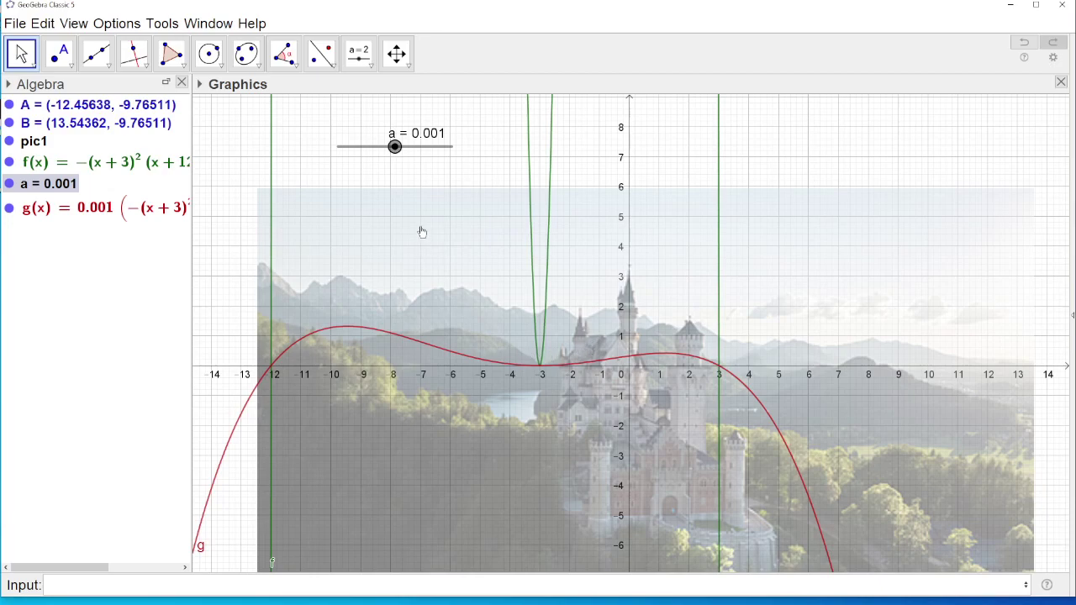
key("Right")
key("Right")
key("Left")
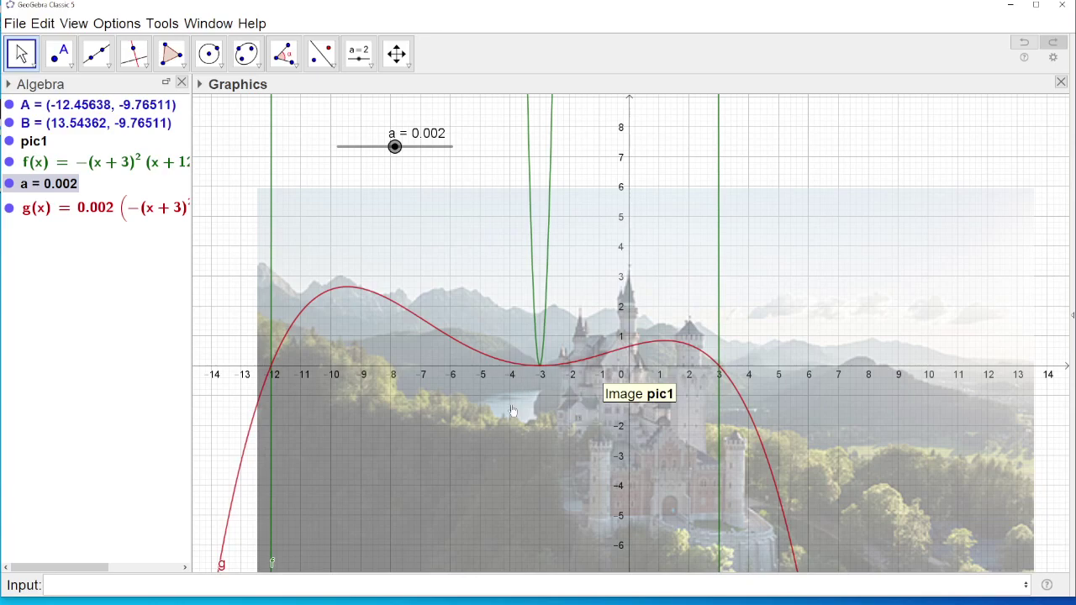
Hide function f and move the castle image up and to the left so corner A lies at about (-15.54, -8.81)
left_click(8, 161)
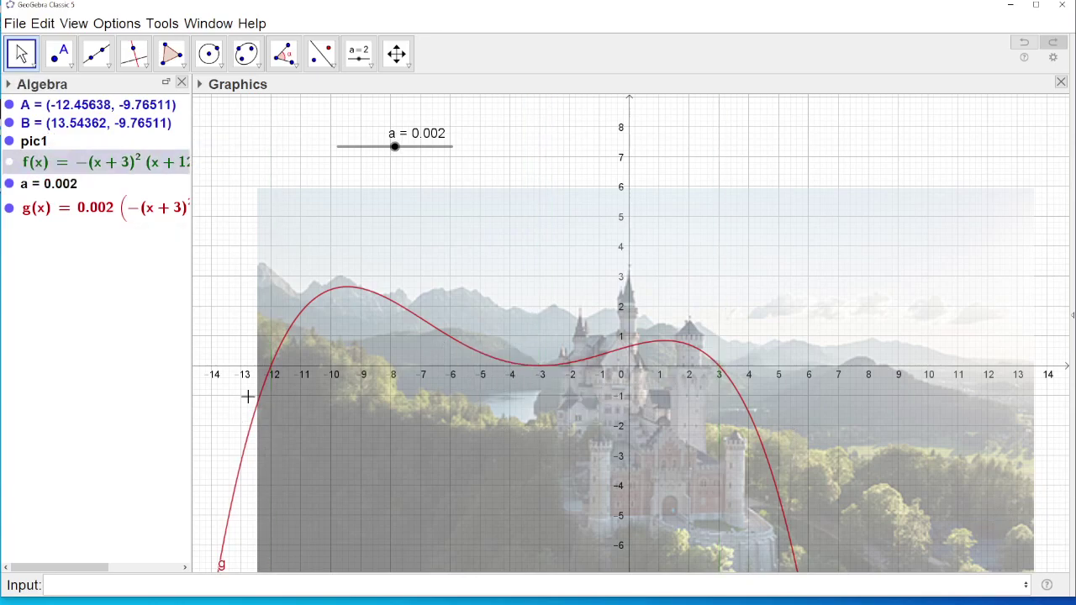
left_click_drag(648, 447, 555, 419)
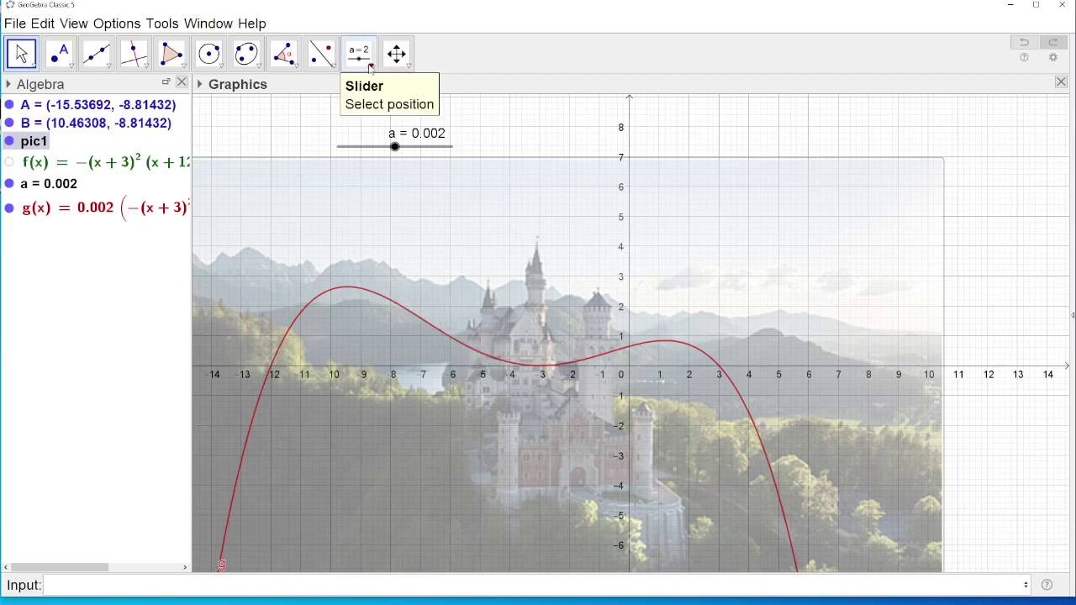
left_click(373, 70)
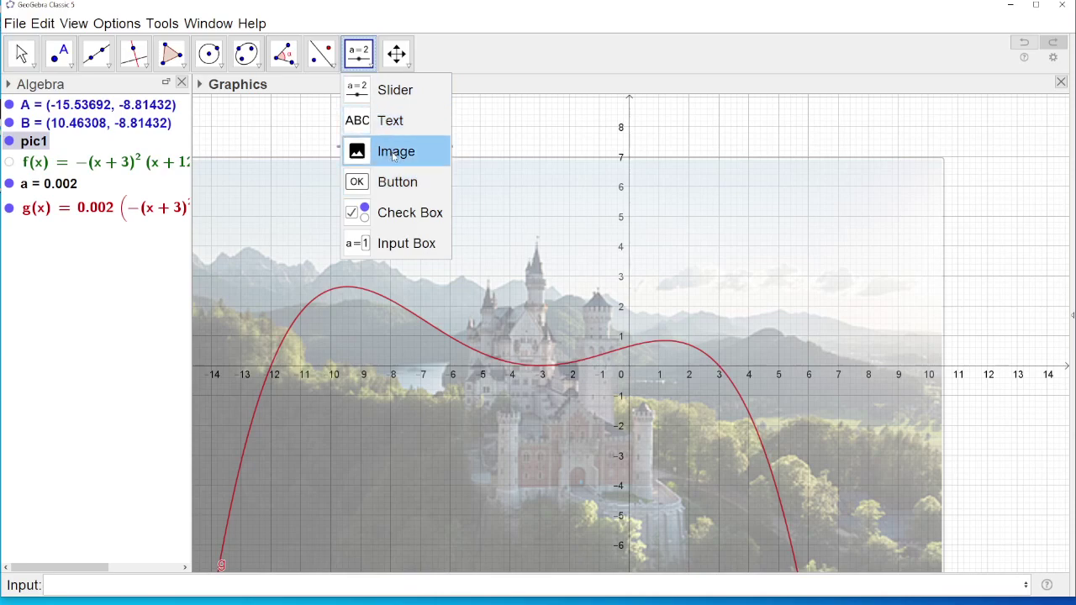
left_click(501, 123)
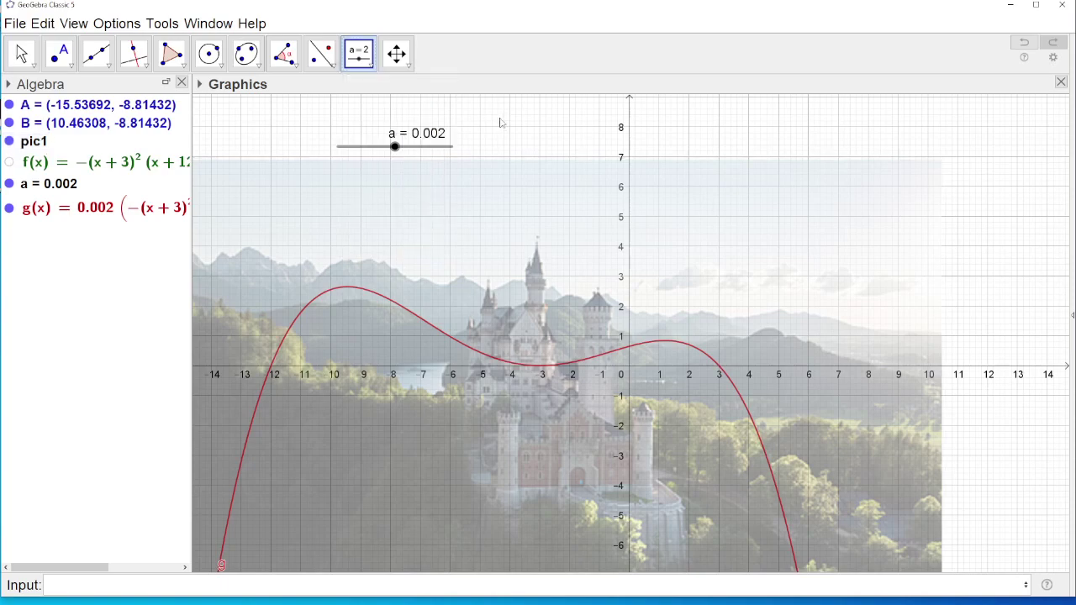
Reopen the object properties of image pic1 and lower its opacity to about 37
right_click(508, 233)
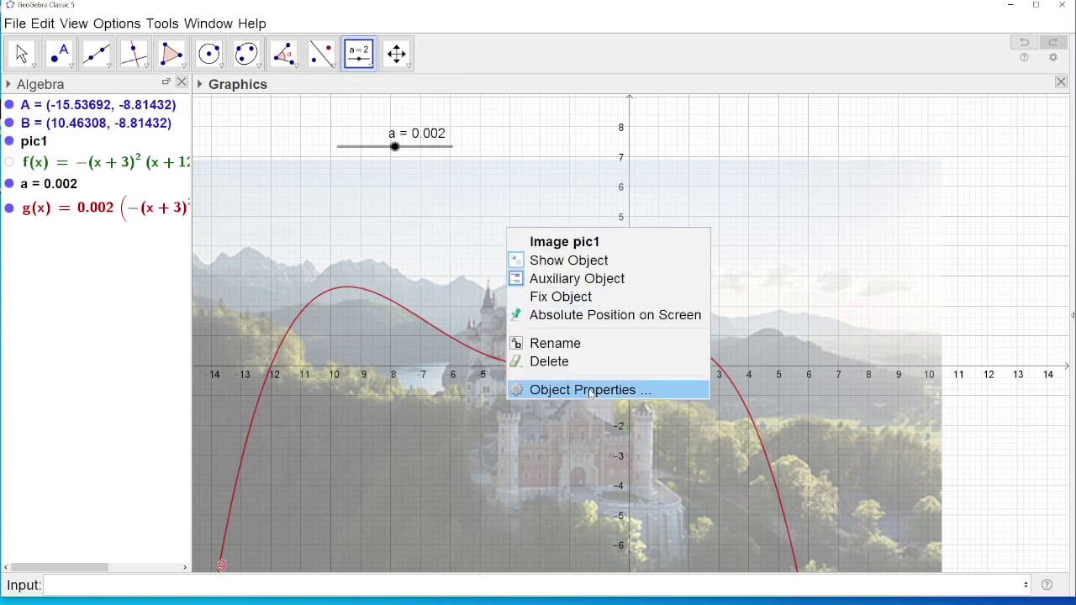
left_click(555, 387)
mouse_move(931, 192)
left_mouse_down()
mouse_move(889, 192)
mouse_move(983, 185)
mouse_move(889, 187)
mouse_move(929, 174)
mouse_move(920, 183)
left_mouse_up()
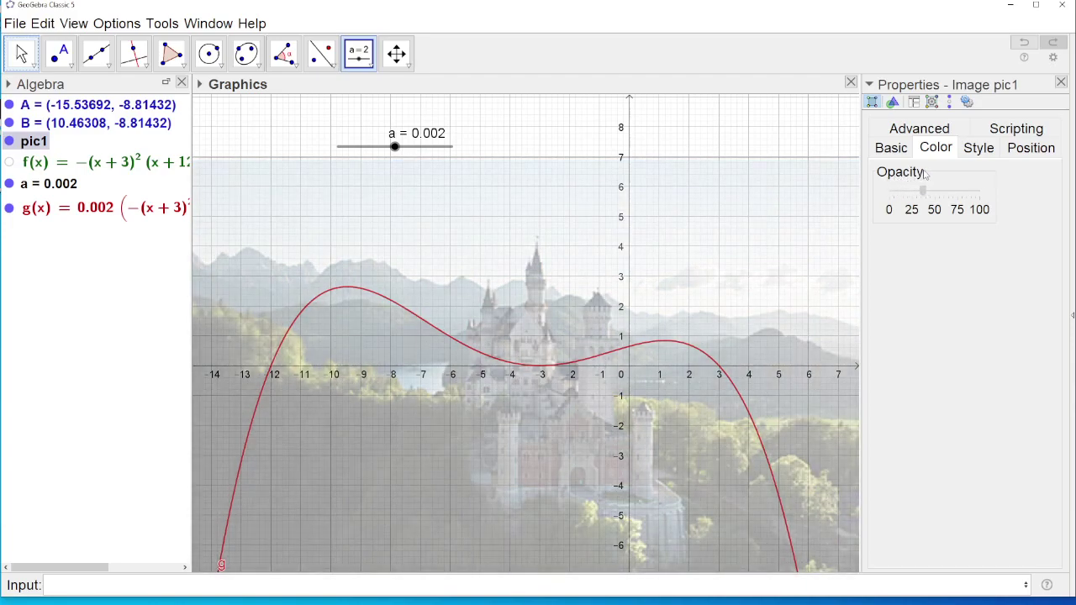